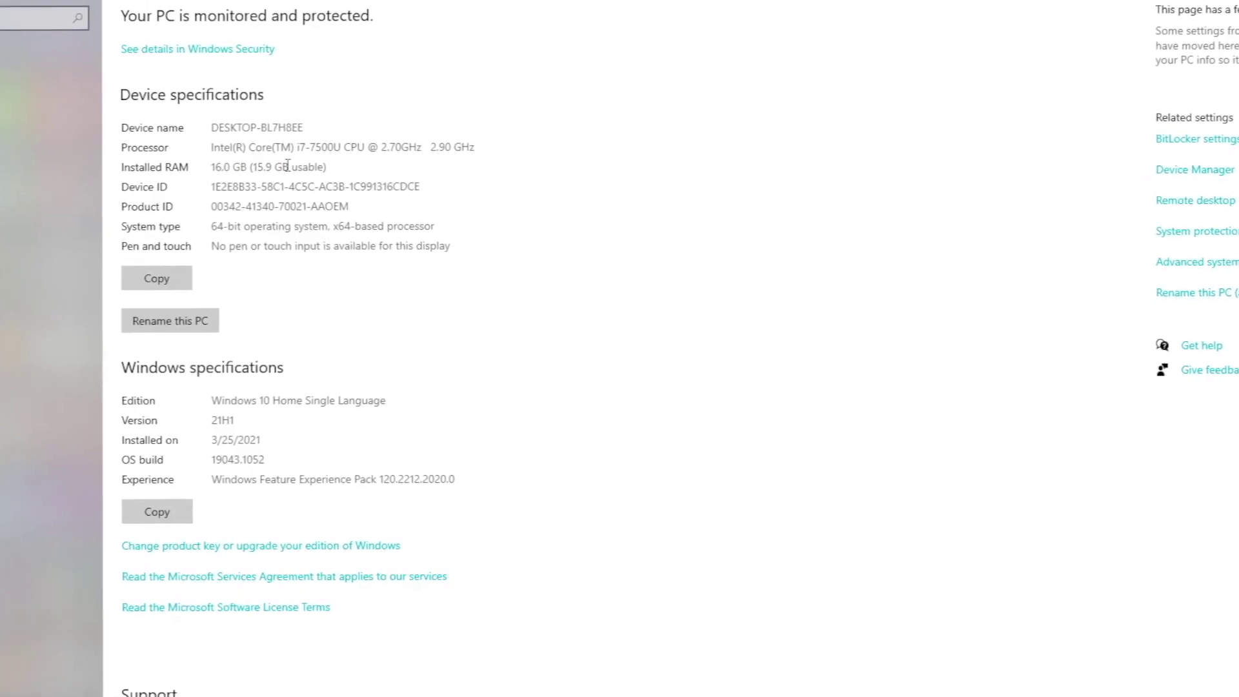
# Highlight the processor model name, then launch PC Health Check from Start
pyautogui.moveTo(368, 149); pyautogui.dragTo(243, 149)
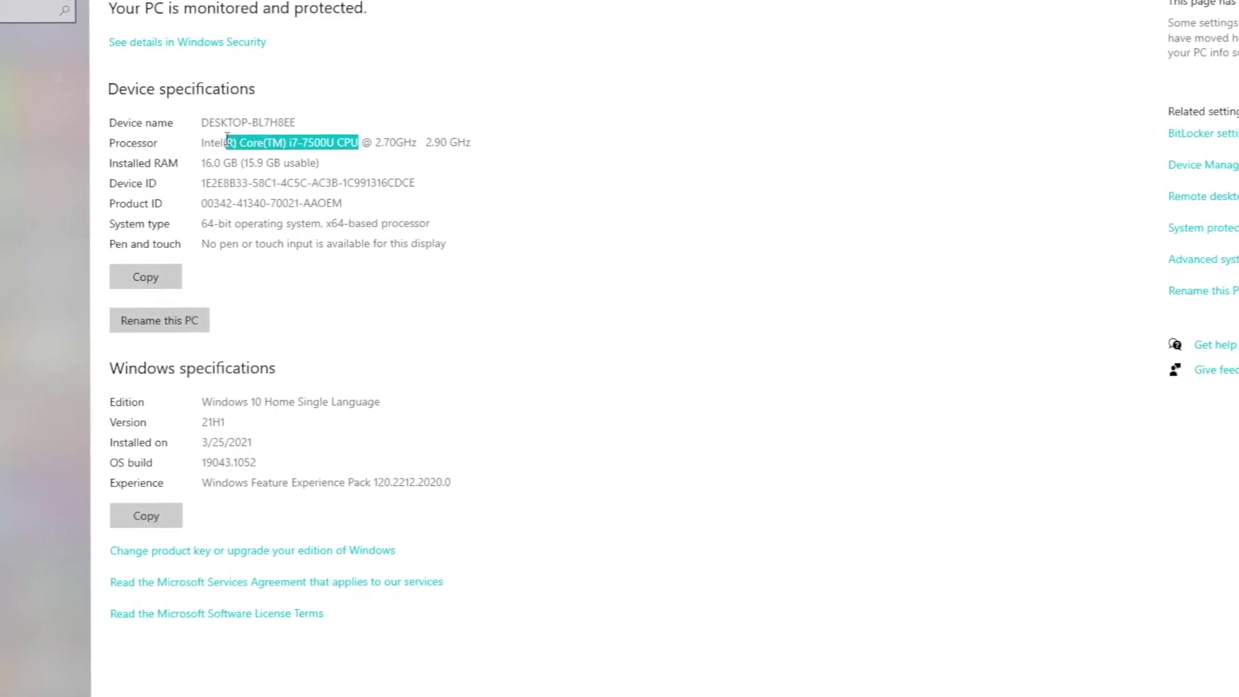
pyautogui.click(506, 158)
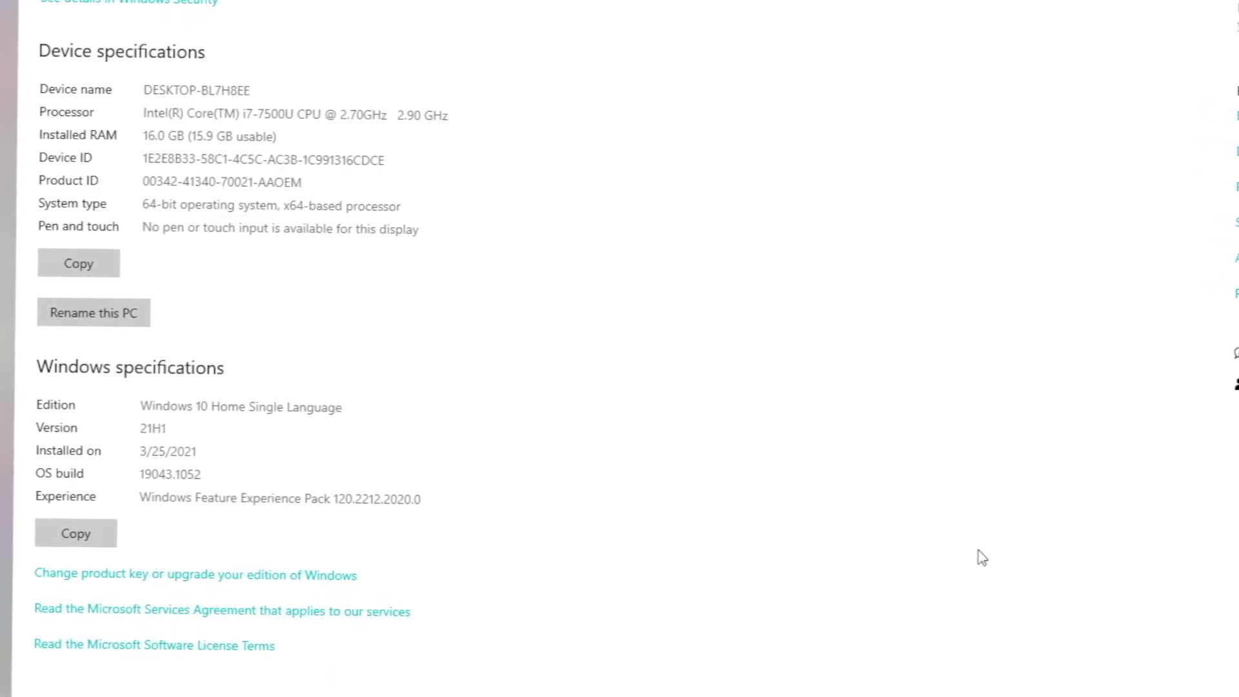
pyautogui.press('super')
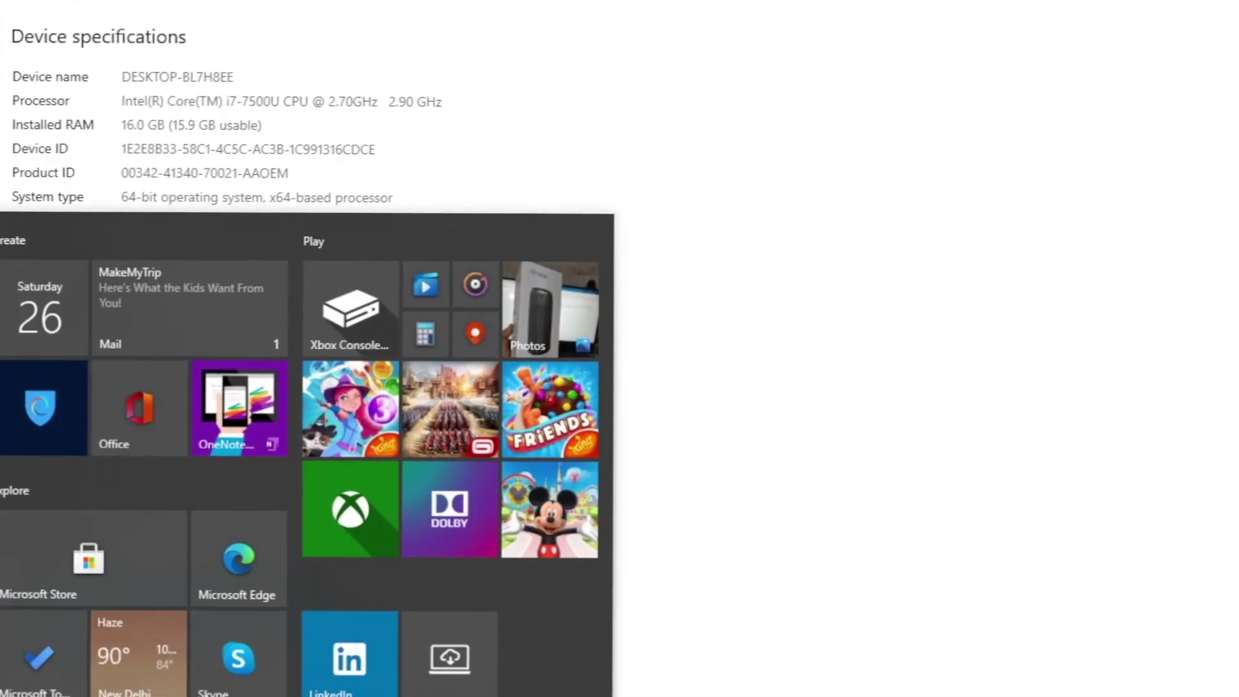
pyautogui.click(162, 330)
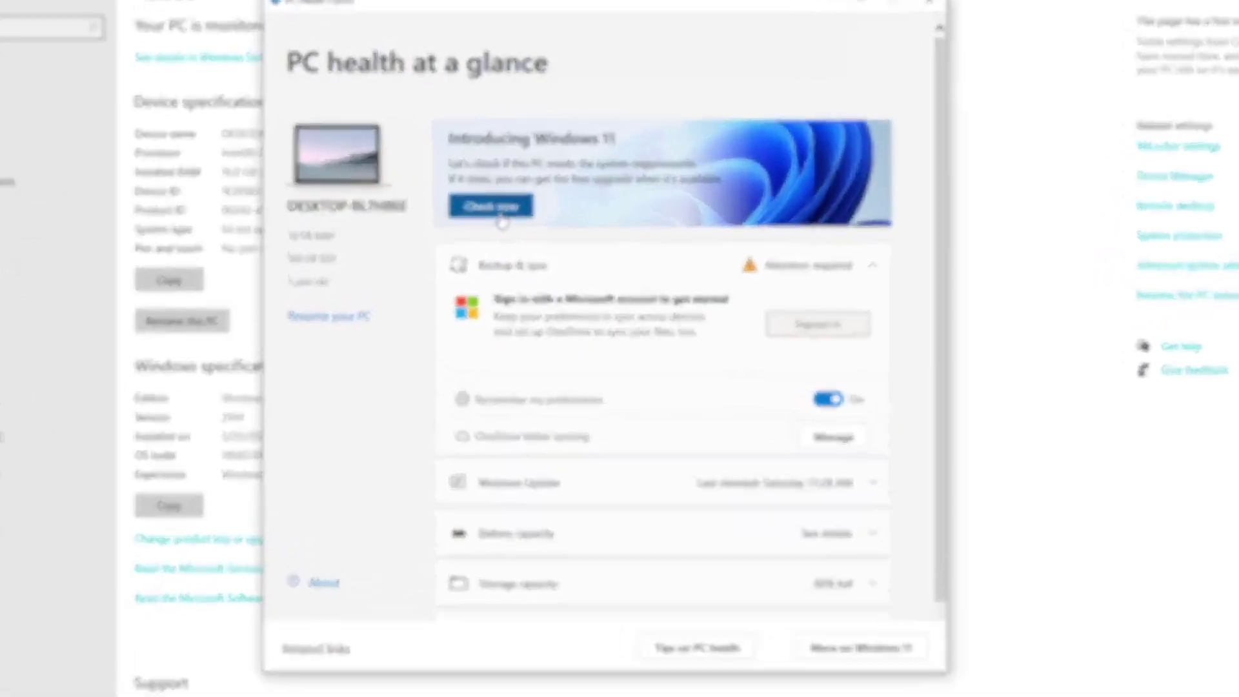
# Run the Windows 11 check and dismiss the can't-run result citing processor and TPM 2.0
pyautogui.click(498, 213)
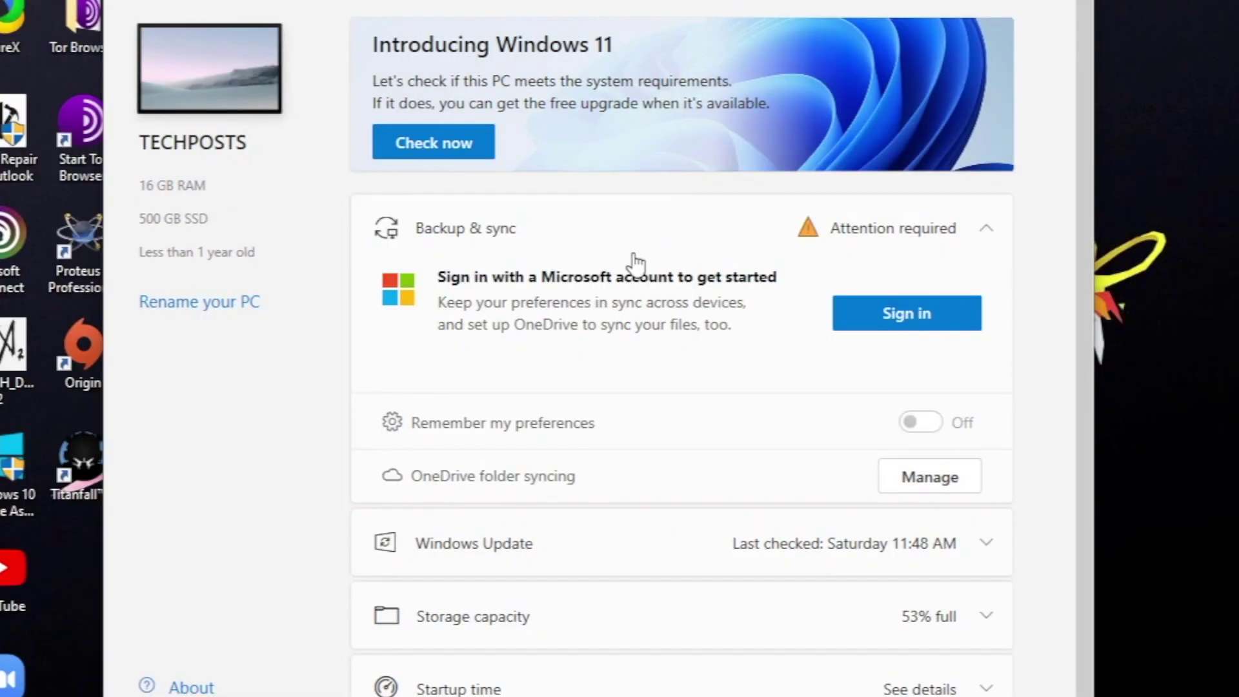
pyautogui.click(484, 153)
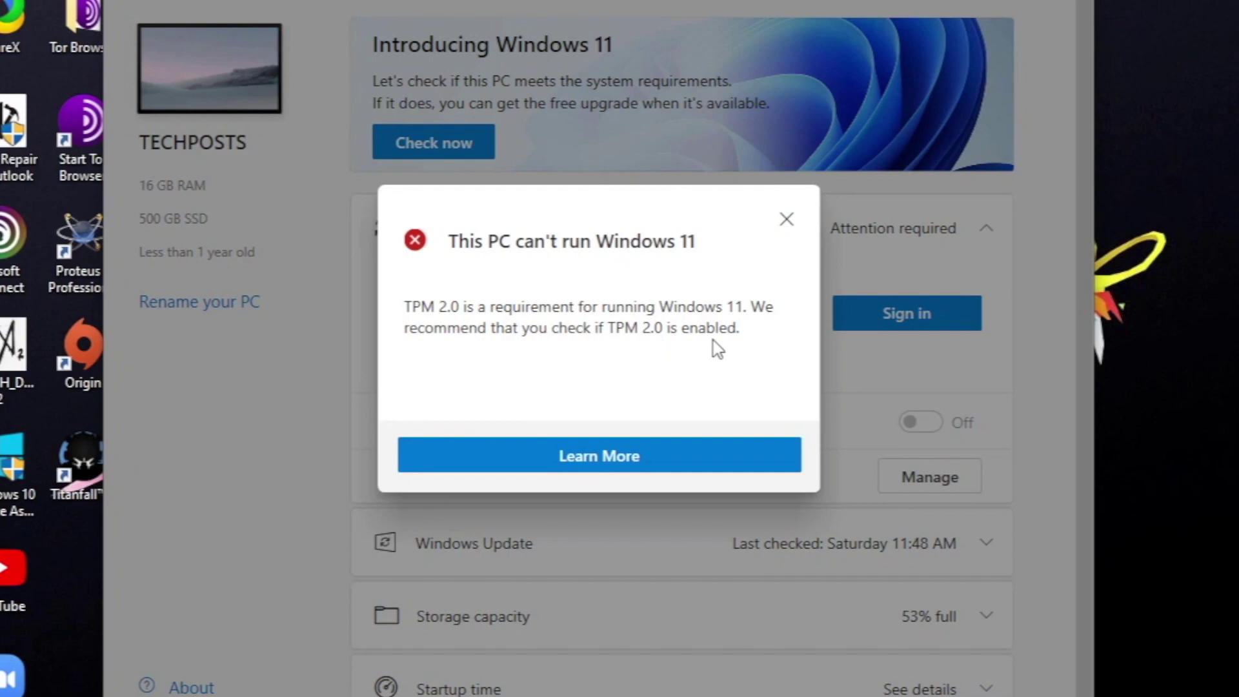
pyautogui.click(787, 223)
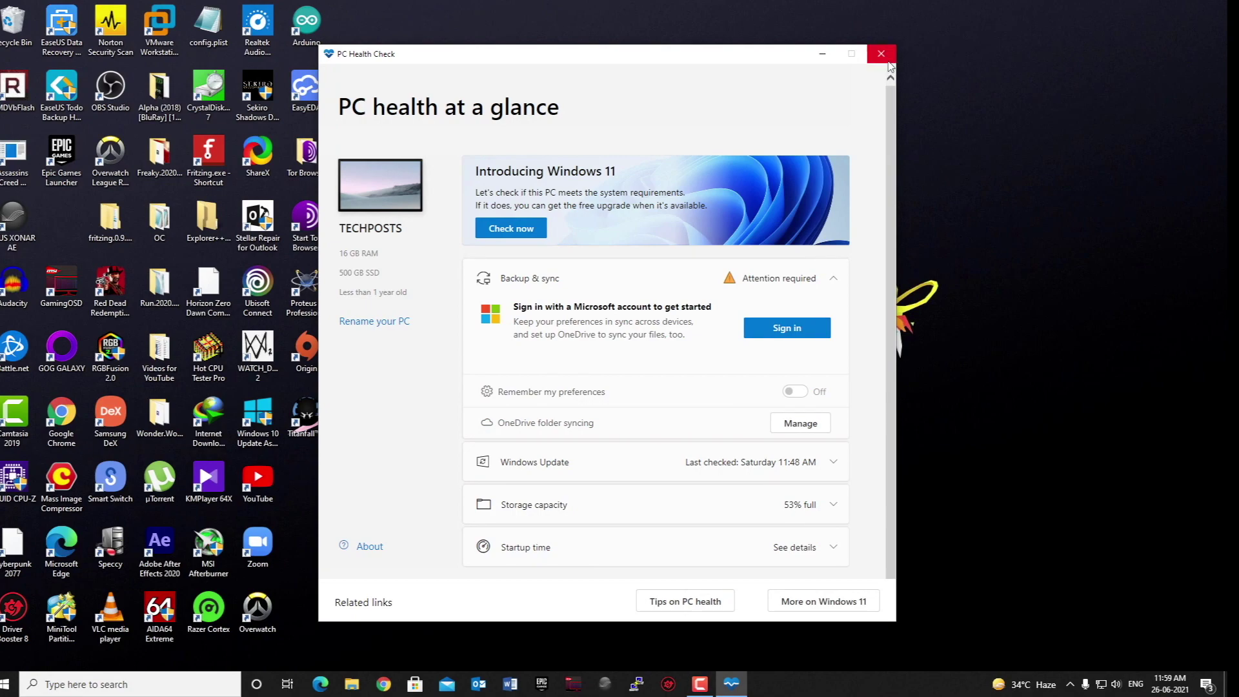
# Close PC Health Check and run tpm.msc from the Run dialog
pyautogui.click(888, 59)
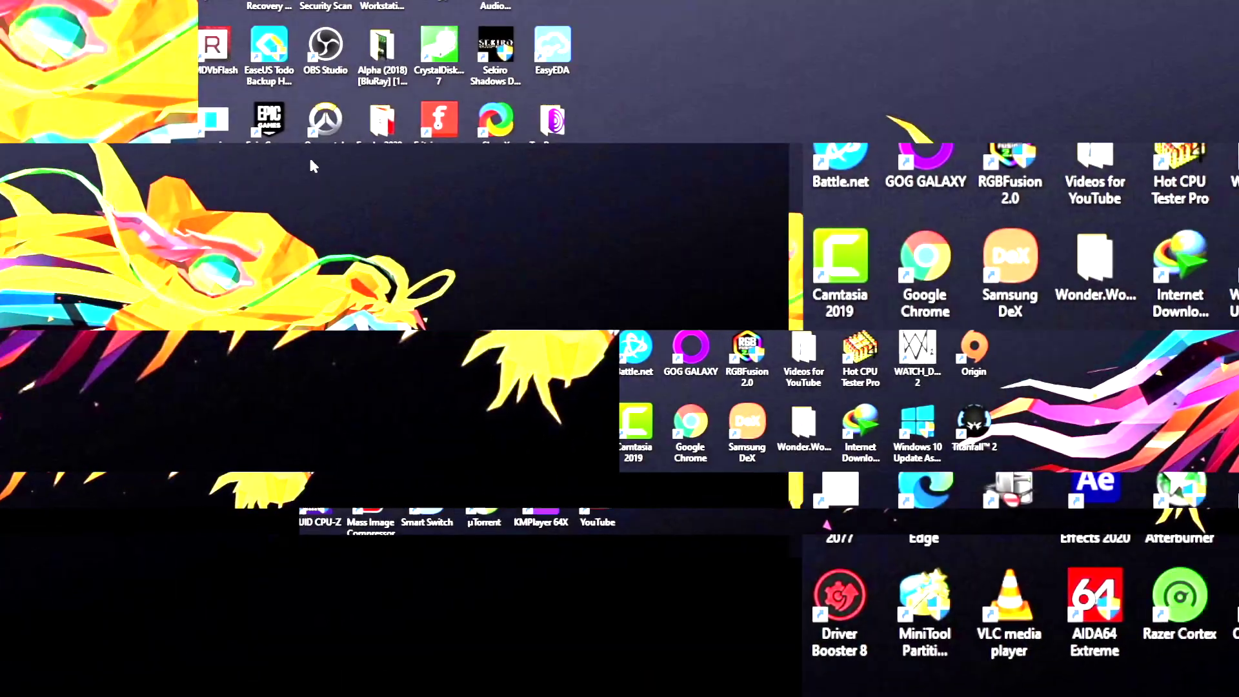
pyautogui.press('super+r')
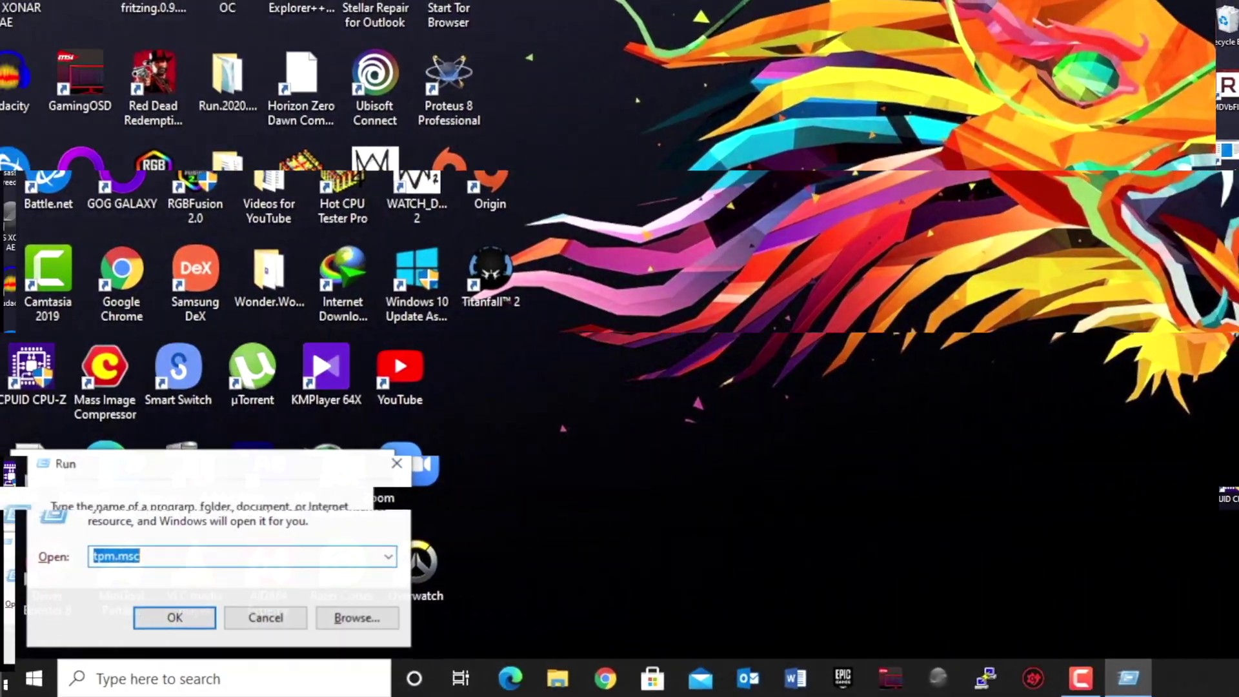
pyautogui.write('t')
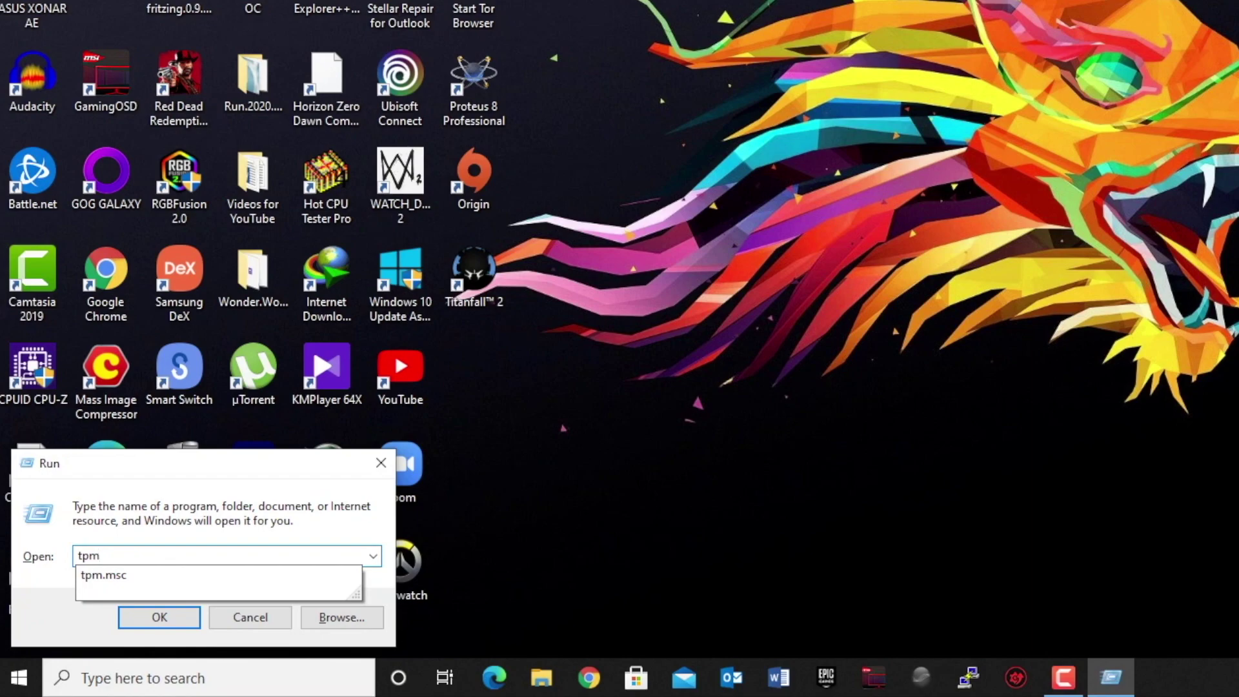
pyautogui.press('Return')
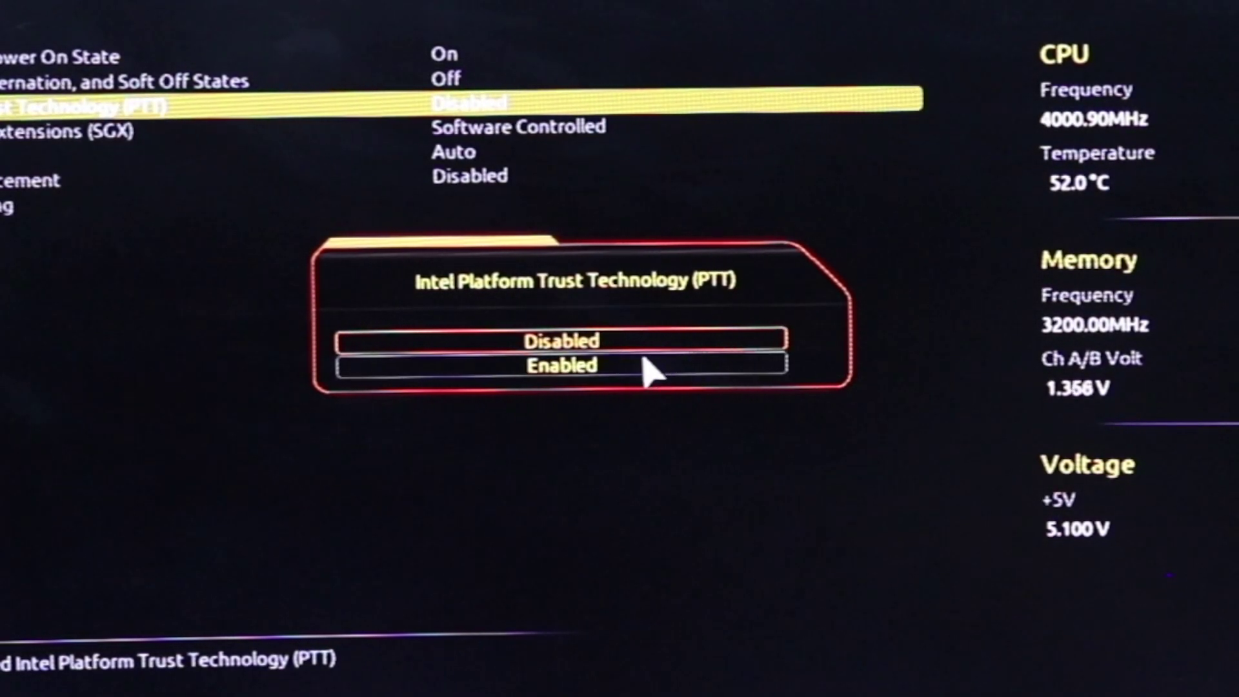
# Enable Intel PTT and Trusted Computing's Security Device Support, then view Save & Exit
pyautogui.click(639, 368)
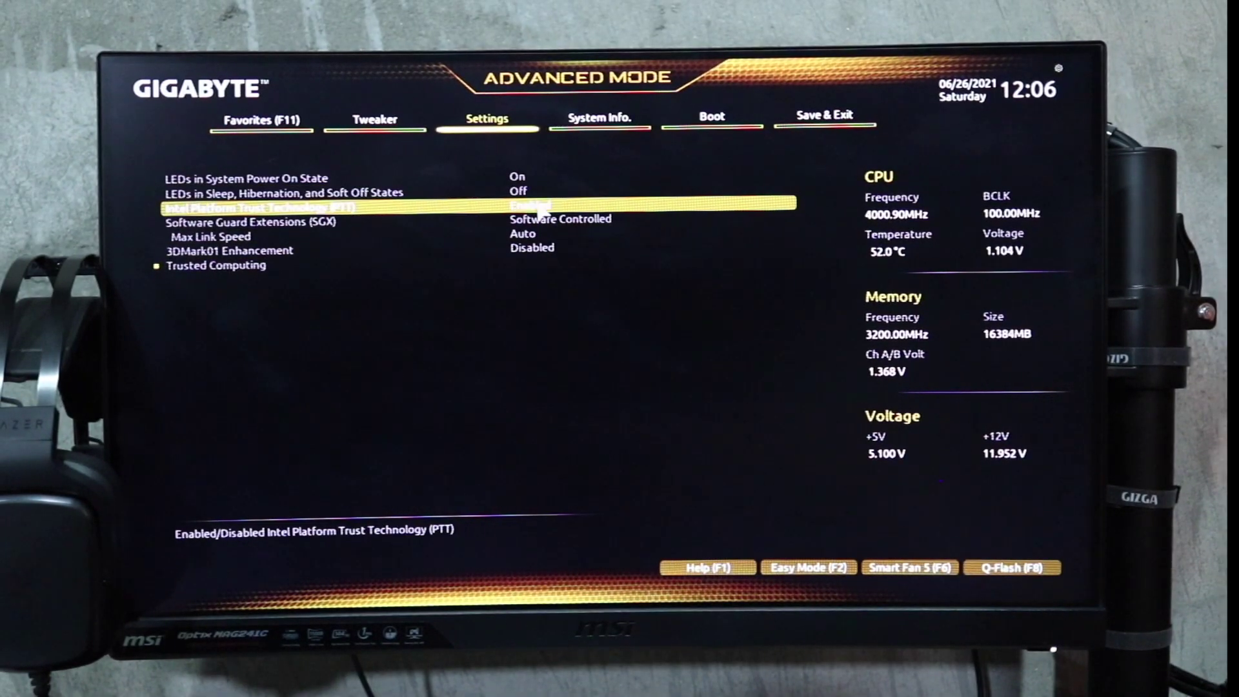
pyautogui.click(223, 268)
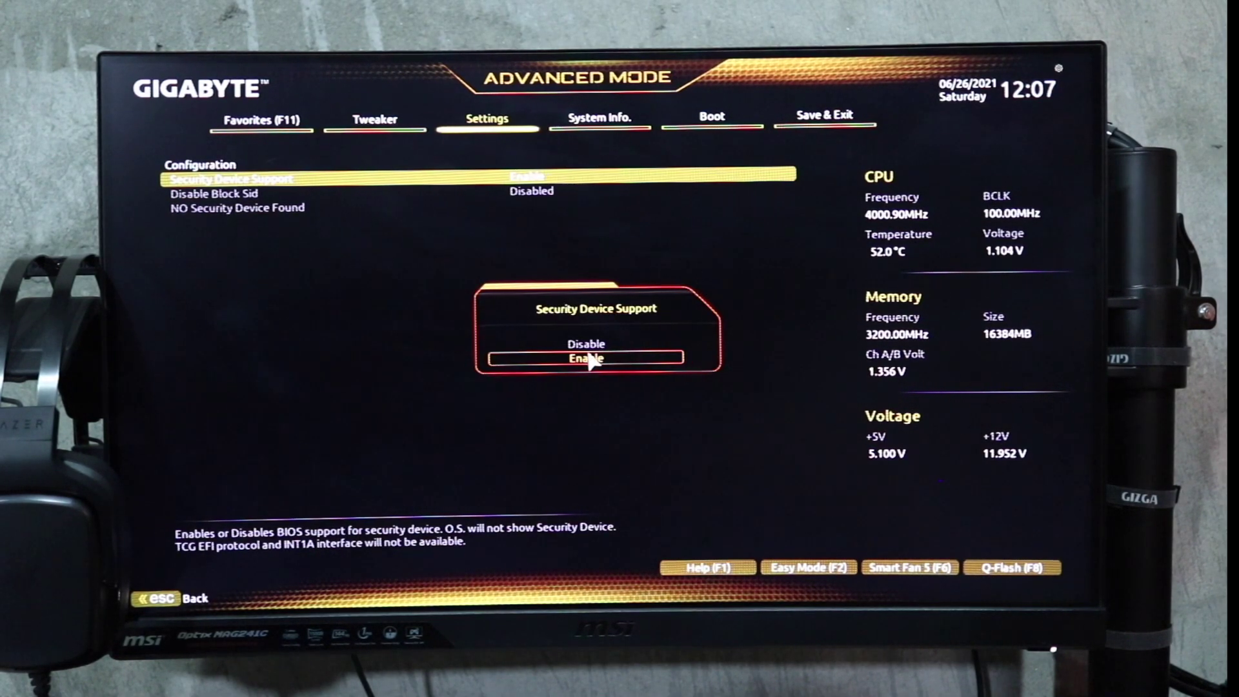
pyautogui.click(819, 116)
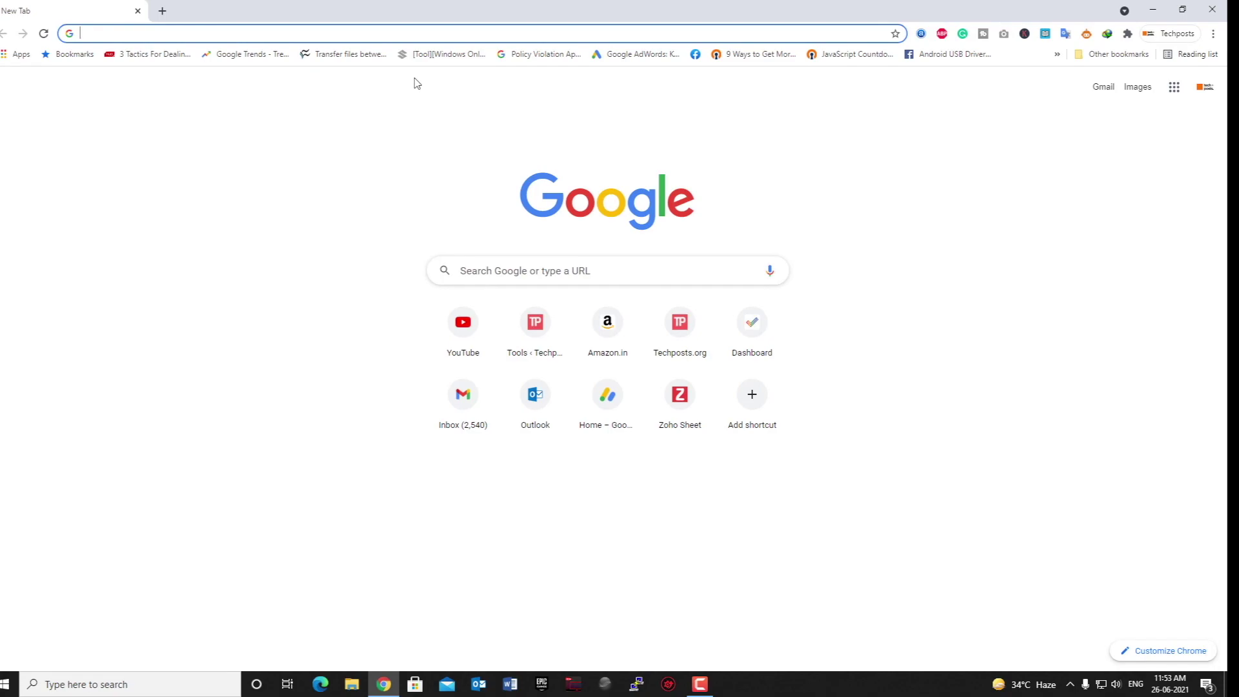
pyautogui.write('windows')
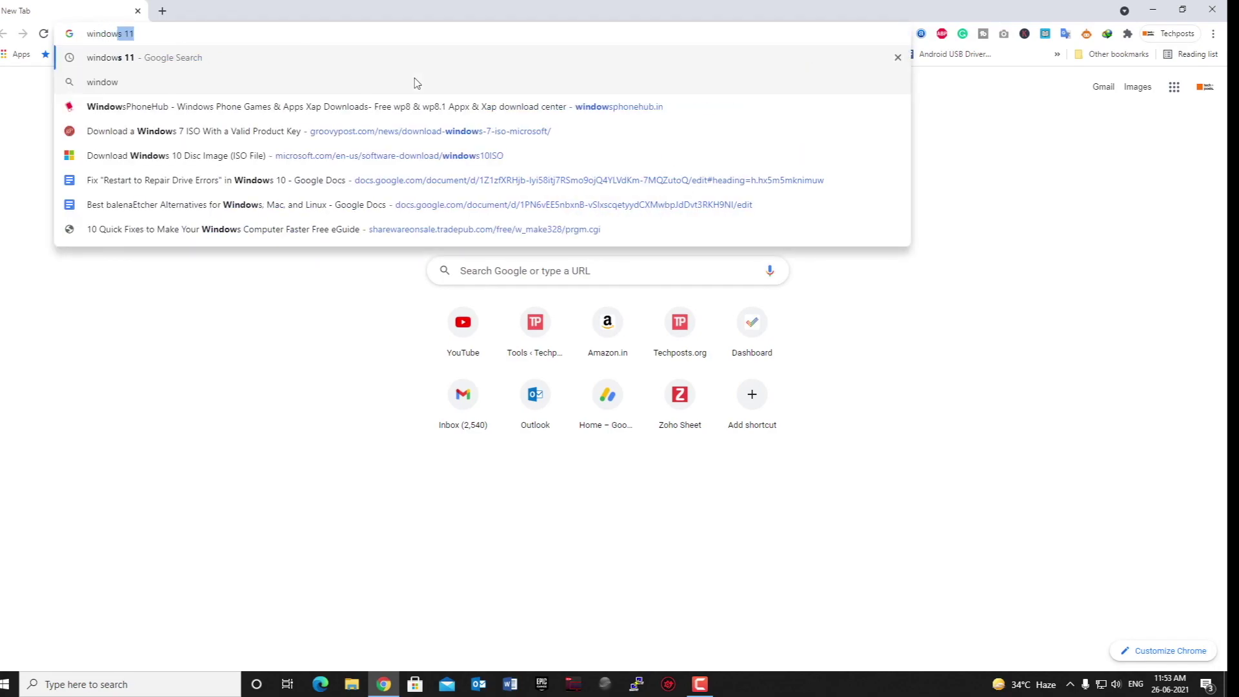
pyautogui.write(' 11')
# Search Google for 'windows 11'
pyautogui.press('Return')
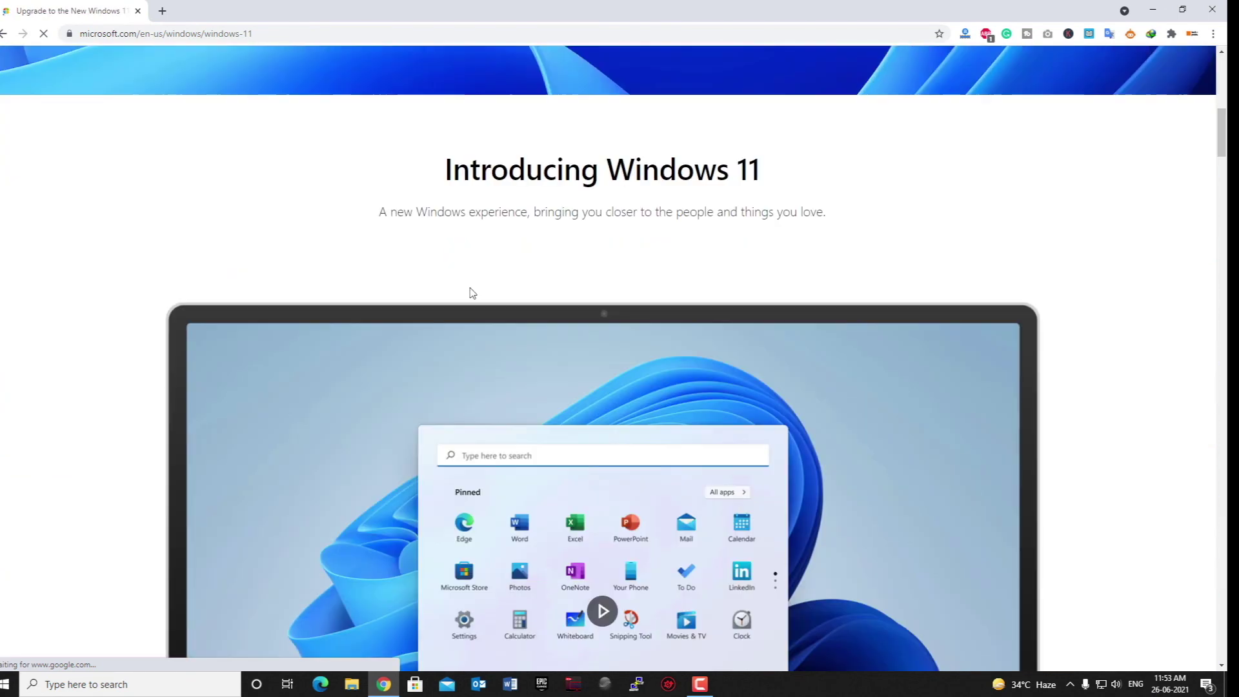
pyautogui.scroll(-5, 470, 288)
pyautogui.scroll(-5, 472, 289)
pyautogui.scroll(-5, 471, 290)
pyautogui.scroll(-5, 472, 289)
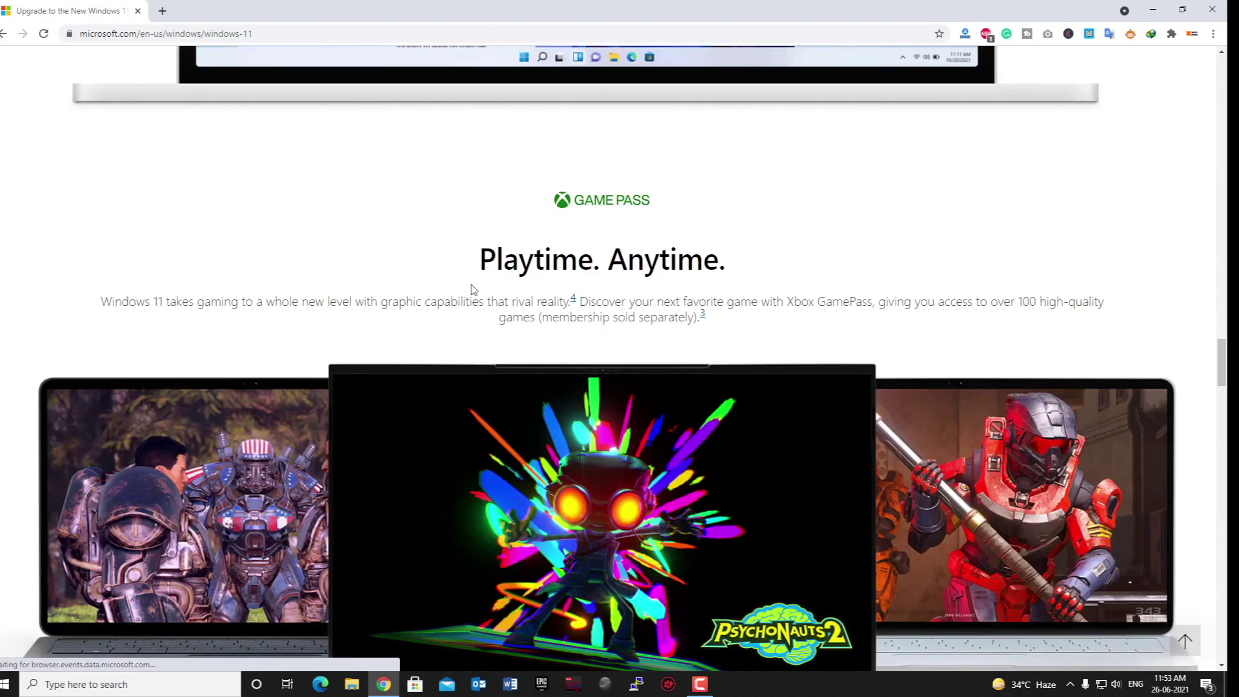
pyautogui.scroll(-5, 472, 289)
pyautogui.scroll(-5, 472, 285)
pyautogui.scroll(-5, 472, 289)
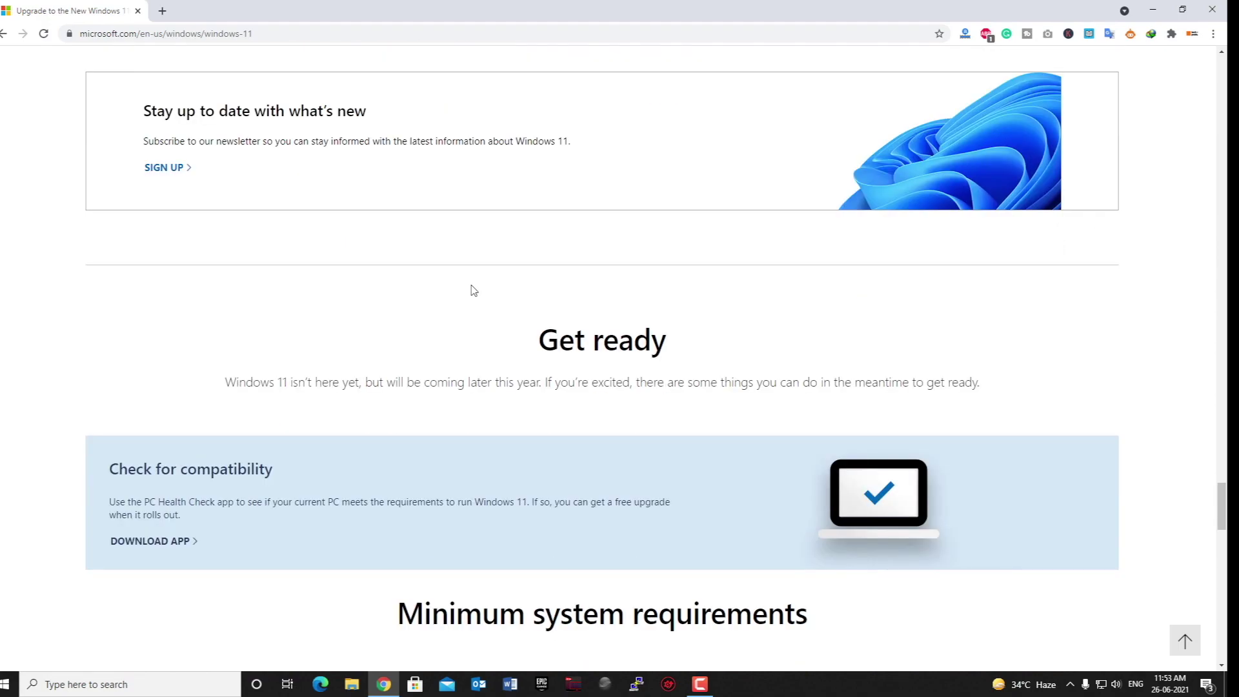
pyautogui.scroll(-3, 471, 291)
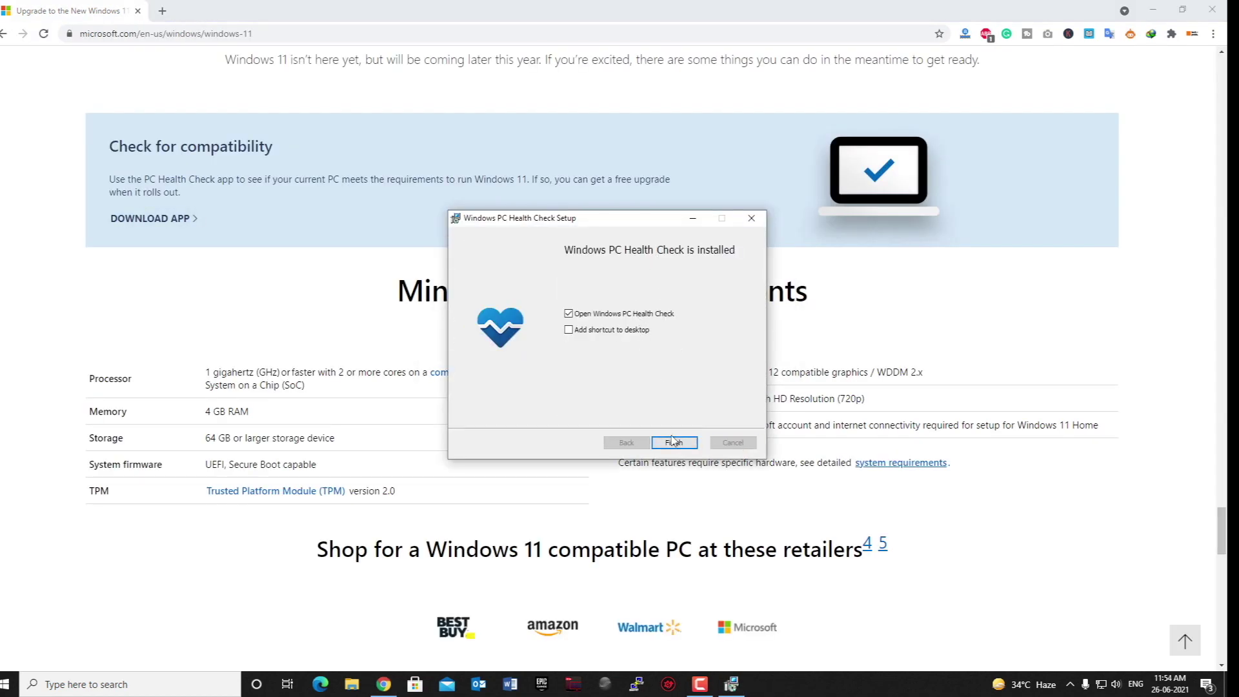
# Finish setup, rerun the check, and dismiss the 'This PC can run Windows 11' result
pyautogui.click(691, 447)
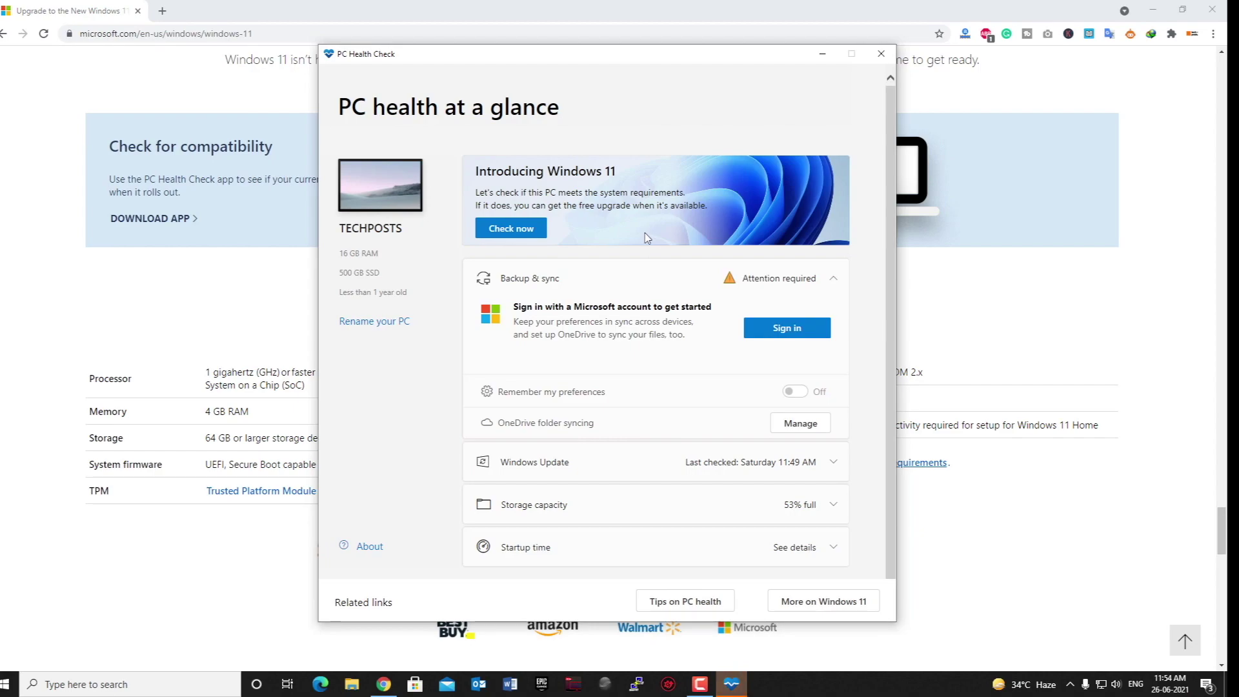
pyautogui.click(513, 230)
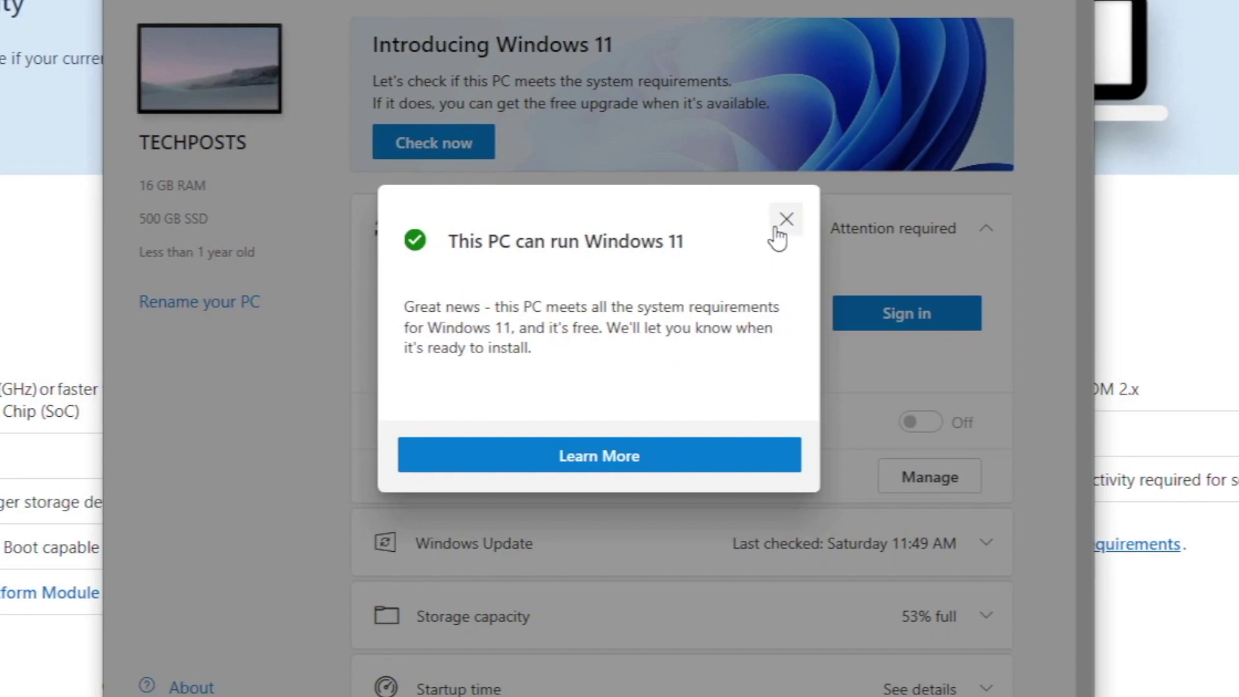
pyautogui.click(779, 227)
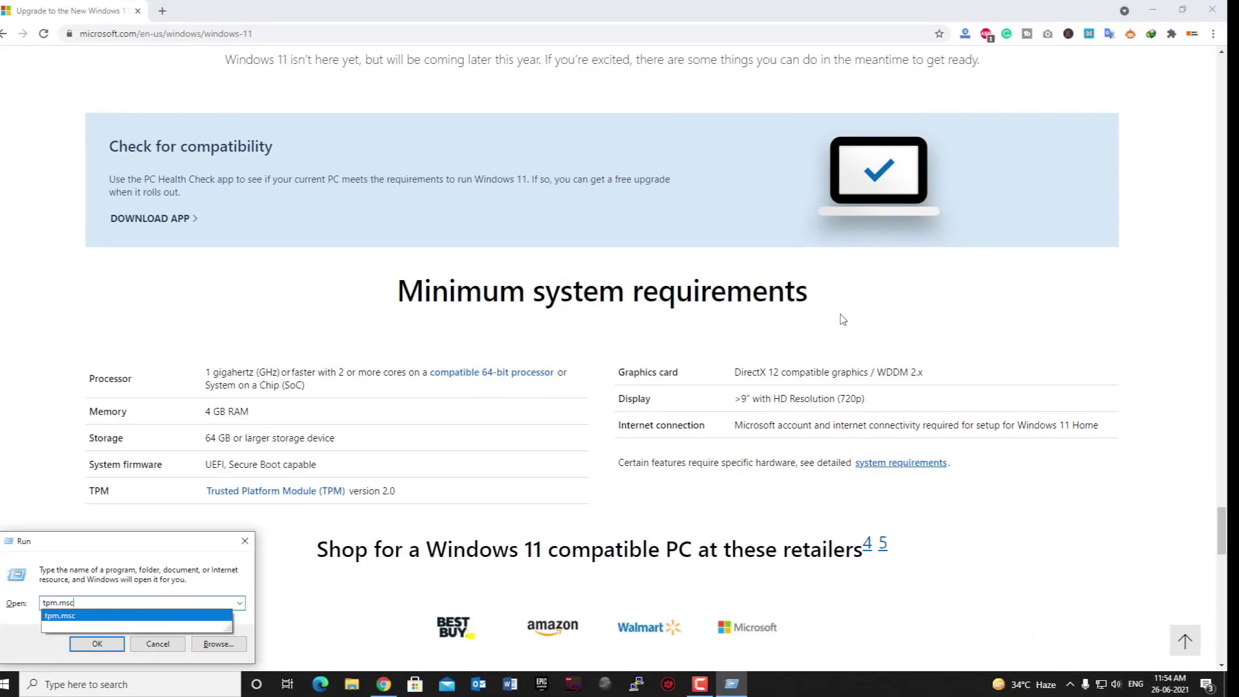
# Run tpm.msc to view the local computer's TPM status
pyautogui.press('Return')
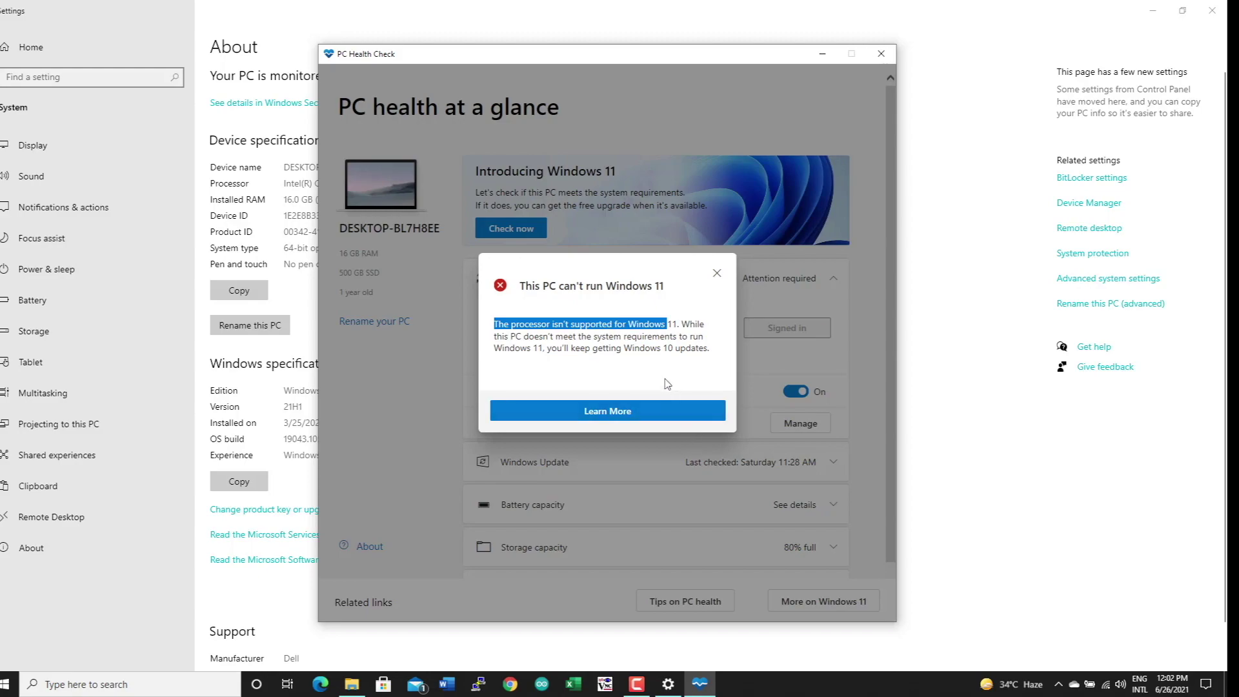
# Dismiss the unsupported-processor result and go to Privacy > Diagnostics & feedback
pyautogui.click(718, 274)
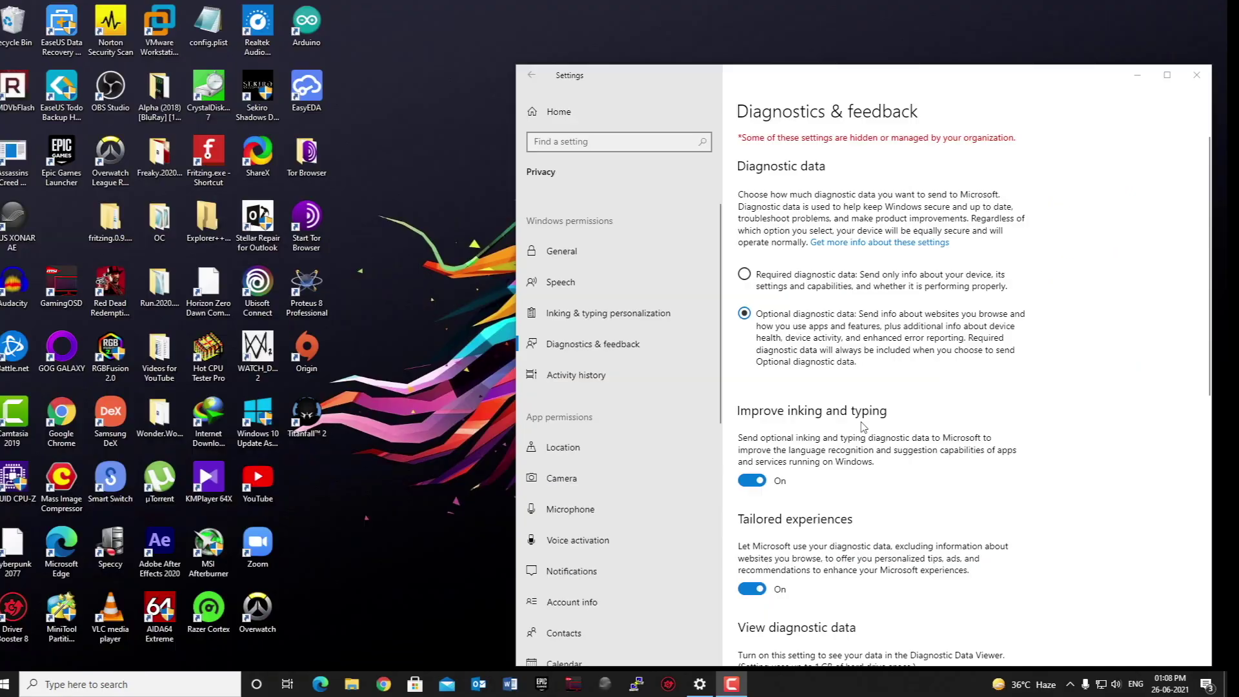
pyautogui.click(559, 112)
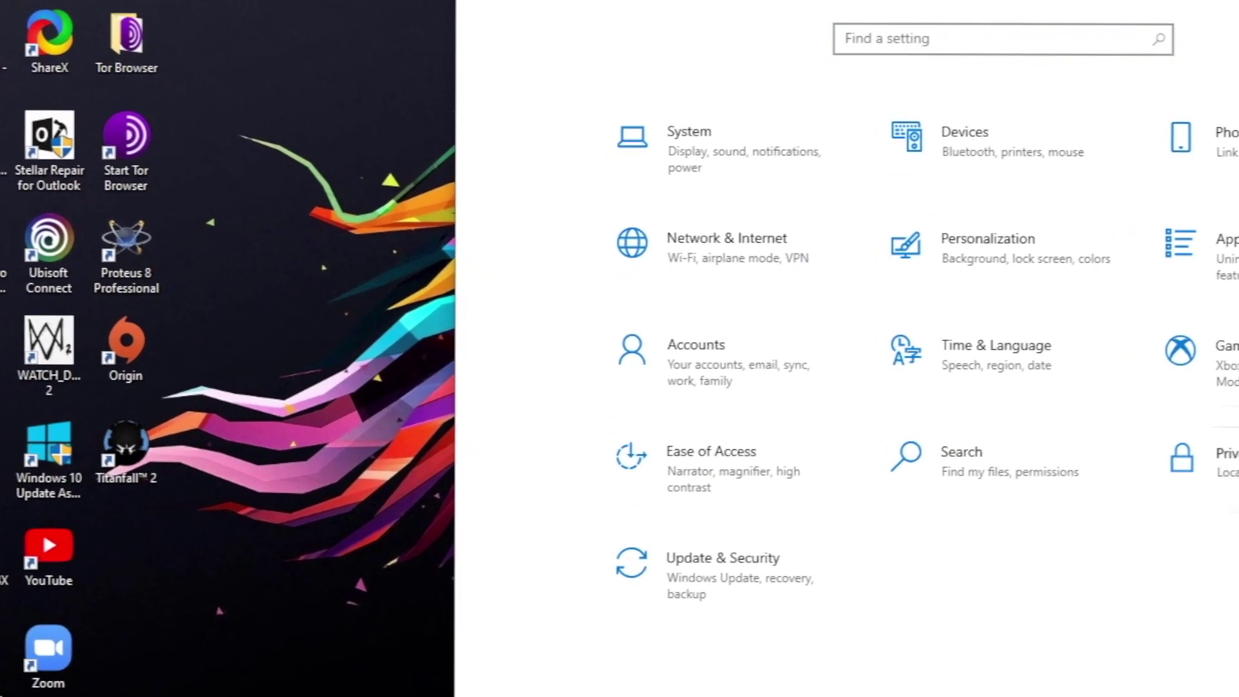
pyautogui.click(1202, 461)
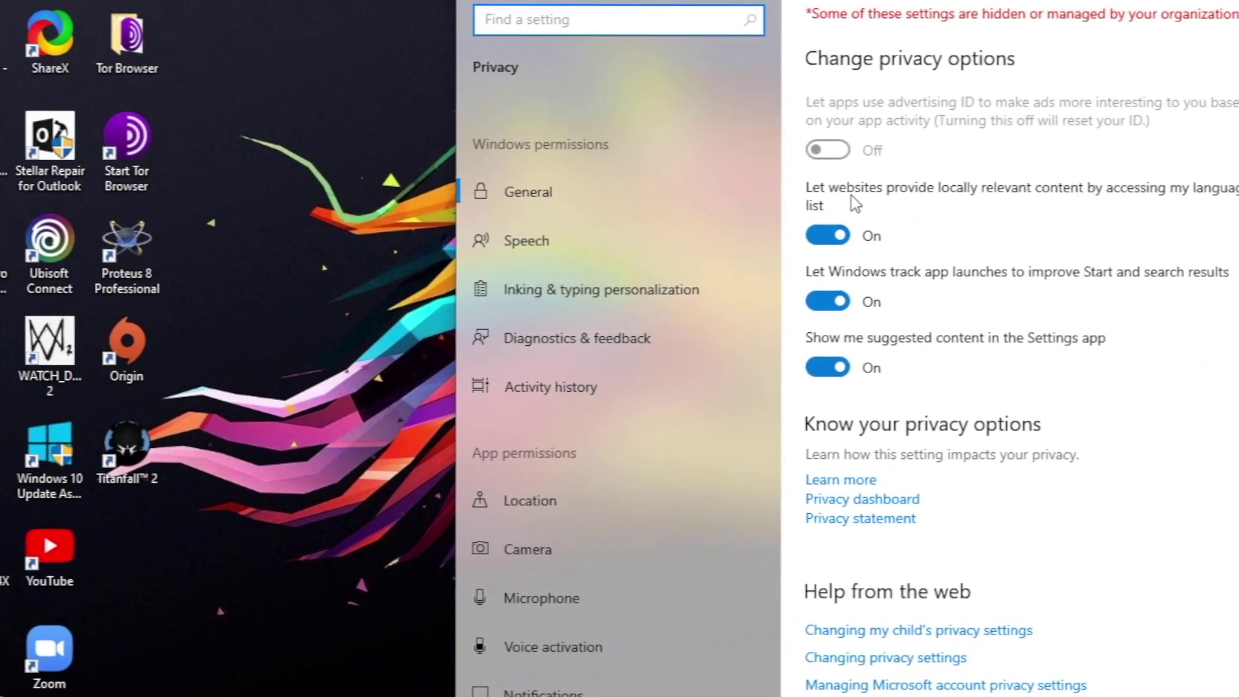
pyautogui.click(650, 345)
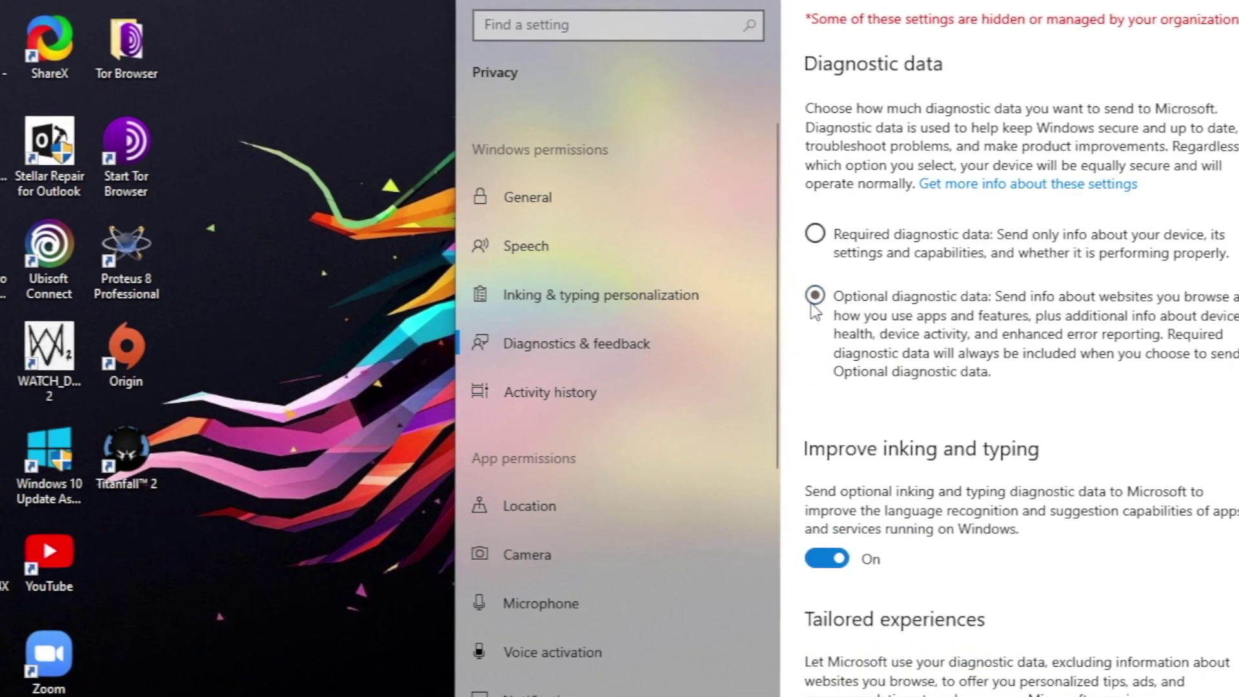
# Toggle Improve inking and typing off and back on, then return to Settings home
pyautogui.click(842, 557)
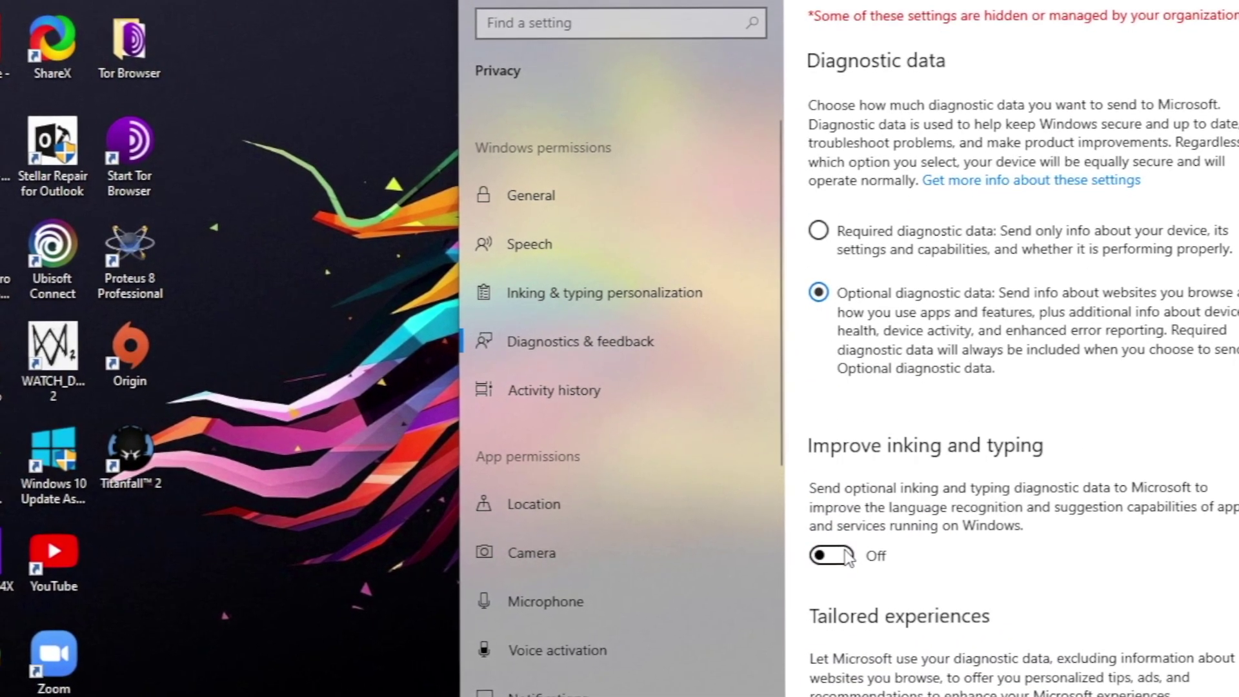
pyautogui.click(830, 555)
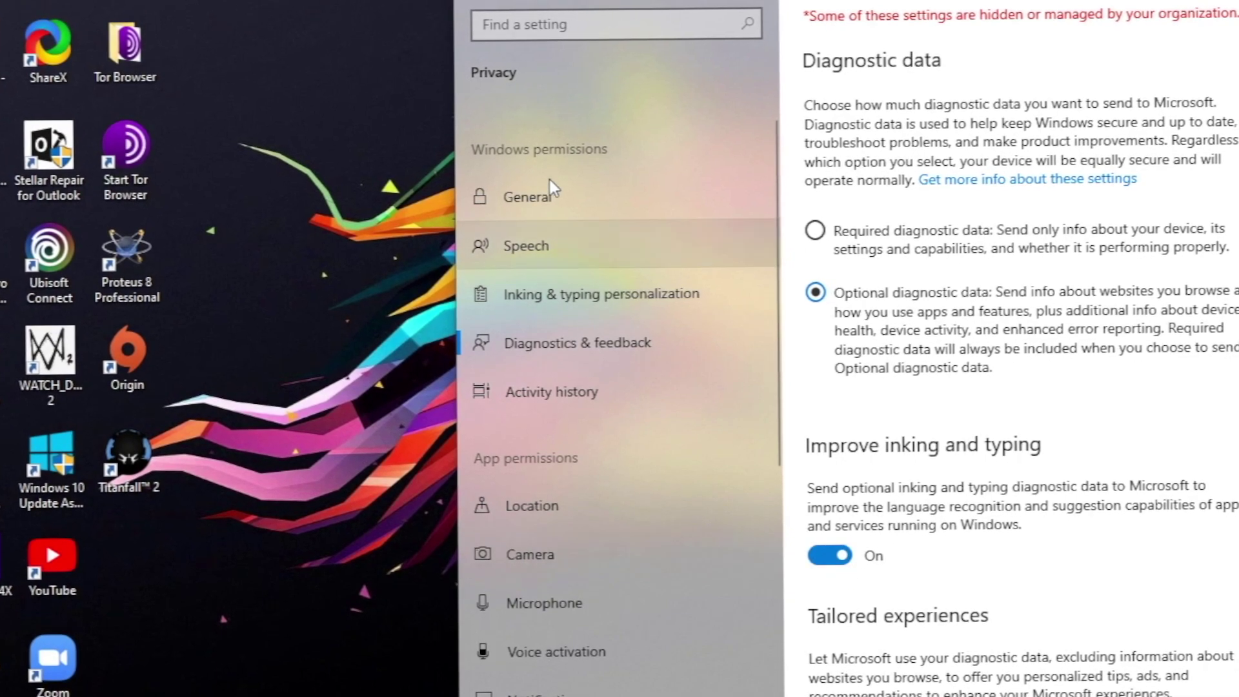
pyautogui.hotkey('alt', 'Left')
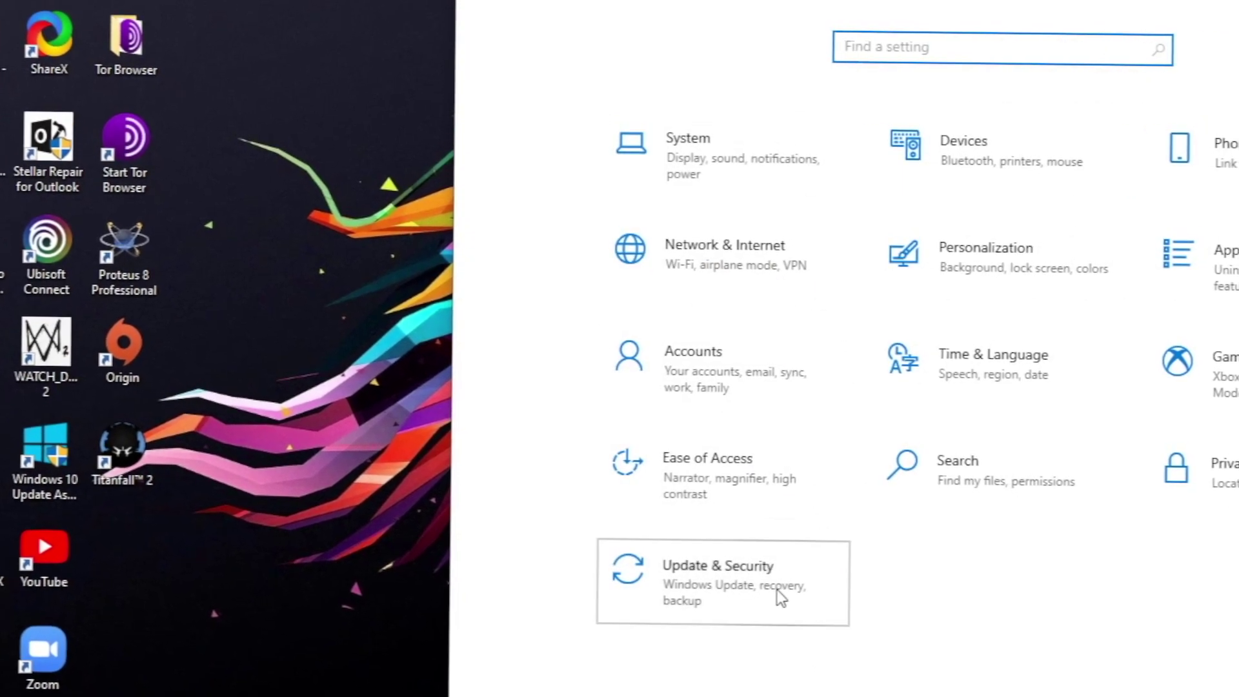
# Open the mpnrc.org Windows 11 ISO article and its Win 11 Download Links page
pyautogui.click(781, 599)
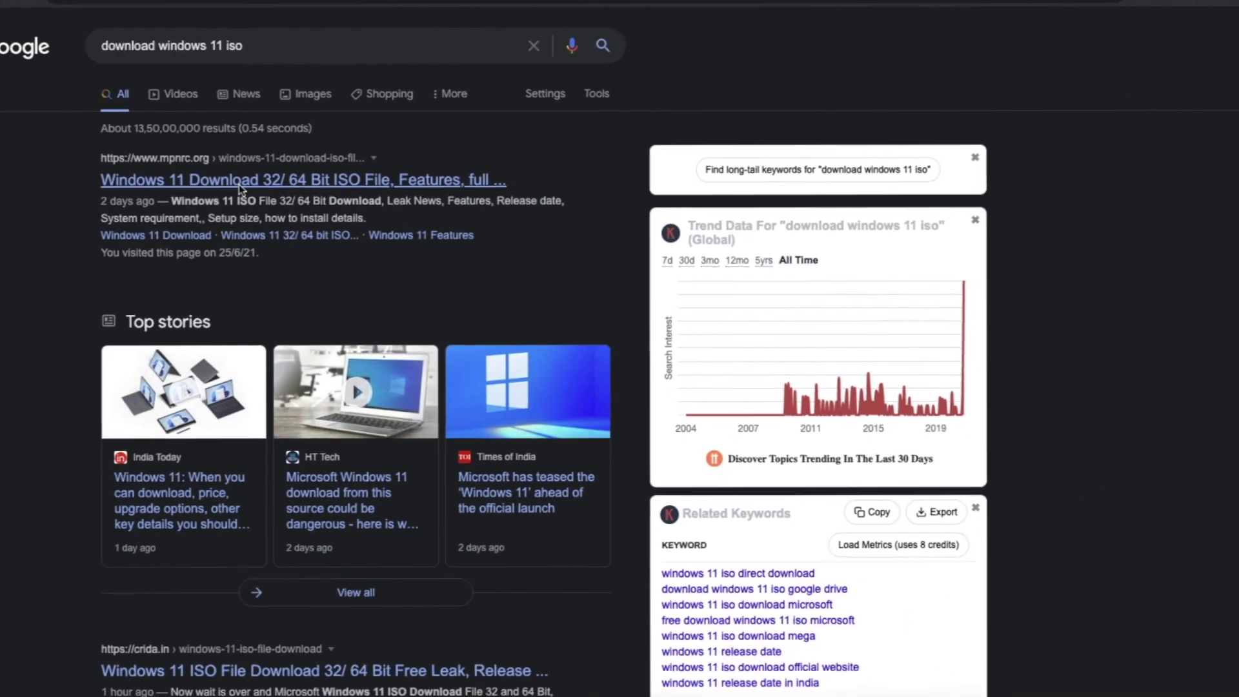
pyautogui.click(239, 182)
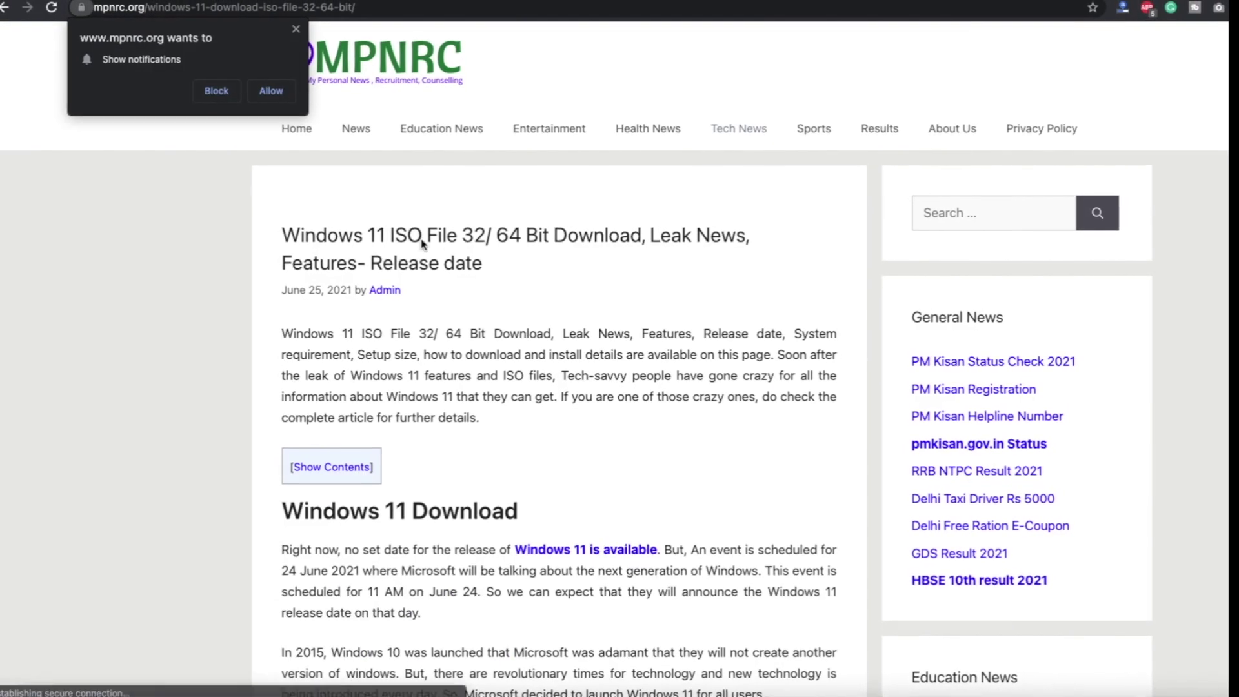
pyautogui.scroll(-1, 422, 245)
pyautogui.scroll(-3, 465, 271)
pyautogui.scroll(-3, 465, 272)
pyautogui.scroll(-4, 465, 272)
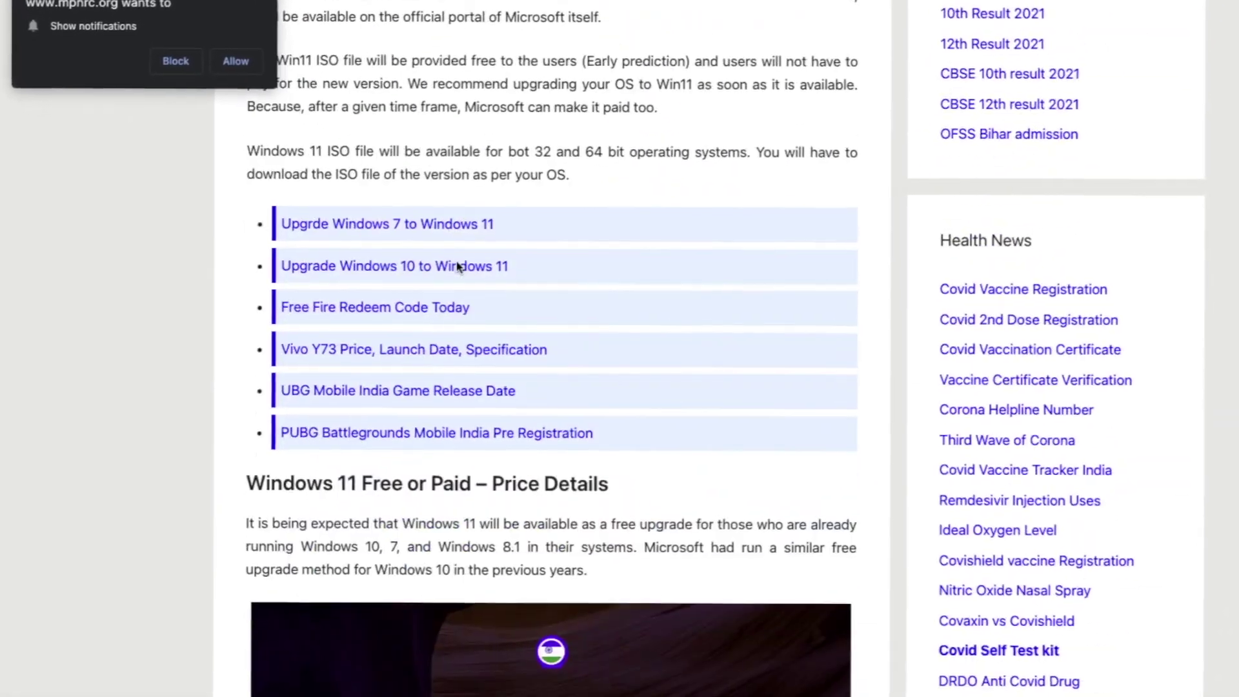
pyautogui.click(459, 267)
pyautogui.scroll(-1, 328, 198)
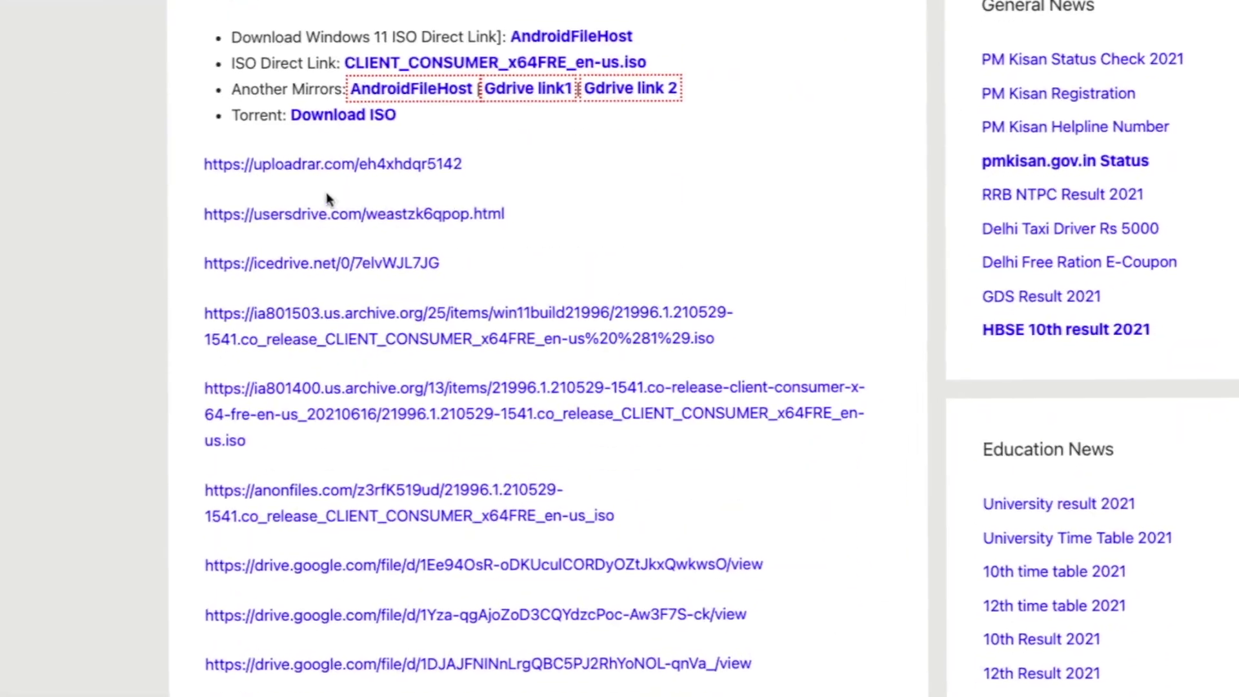
pyautogui.scroll(-3, 335, 290)
pyautogui.scroll(-4, 405, 376)
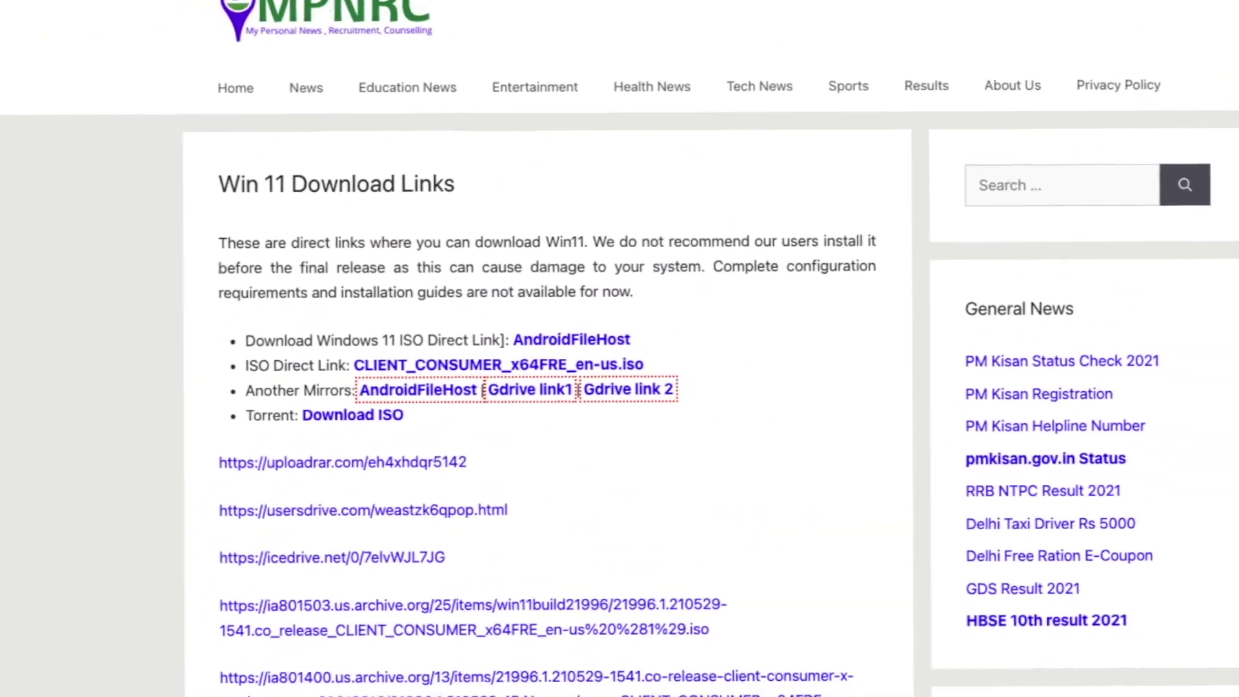
# Search Google for 'windows insider program'
pyautogui.click(184, 11)
pyautogui.write('WIN')
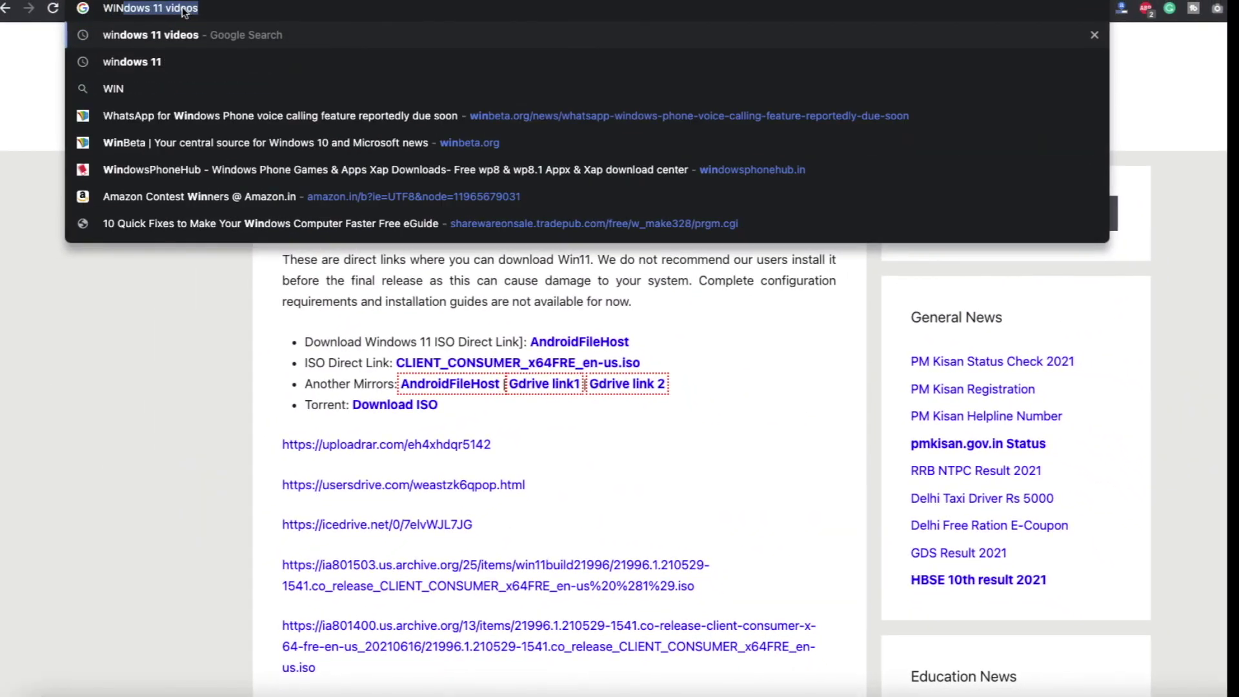
pyautogui.write('DOWS INSIDER')
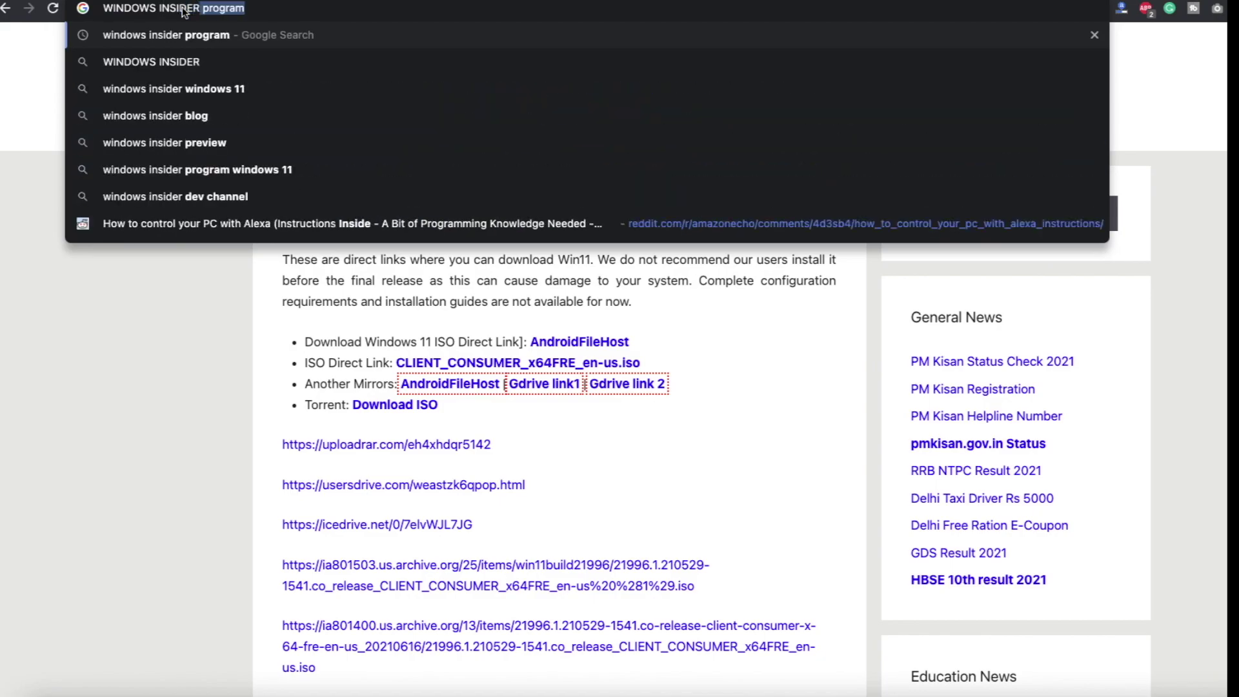
pyautogui.press('Return')
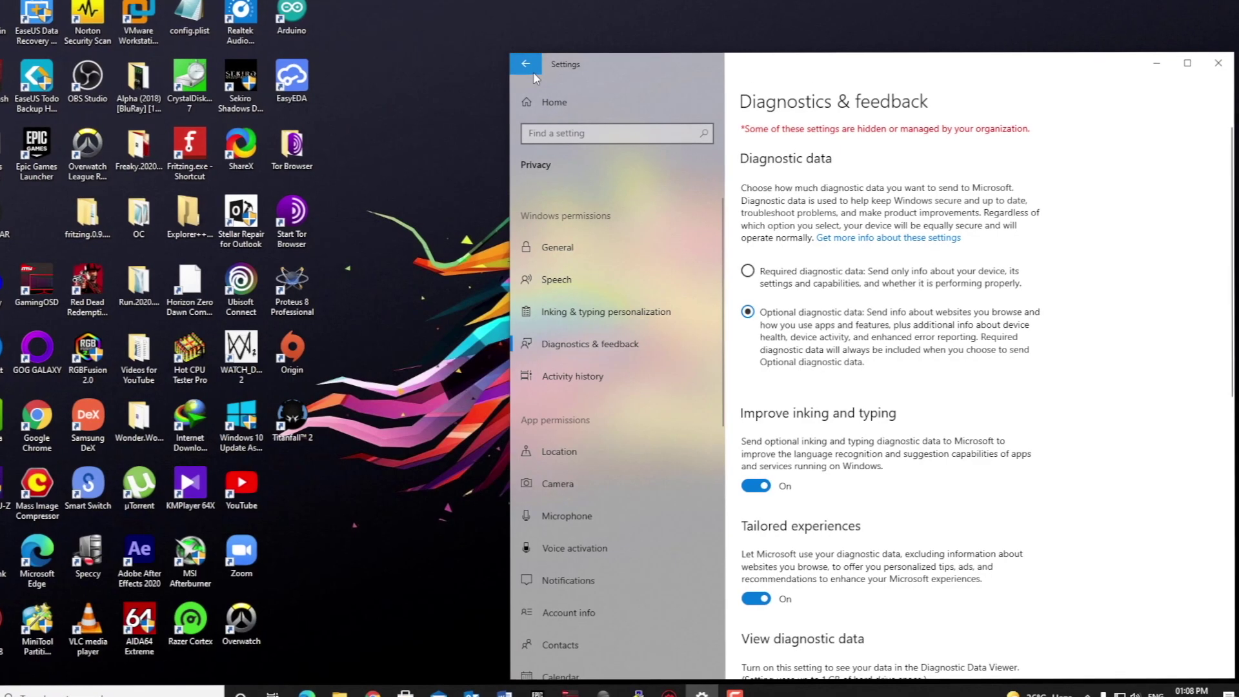
# Go to Update & Security > Windows Insider Program and choose Get started
pyautogui.click(534, 72)
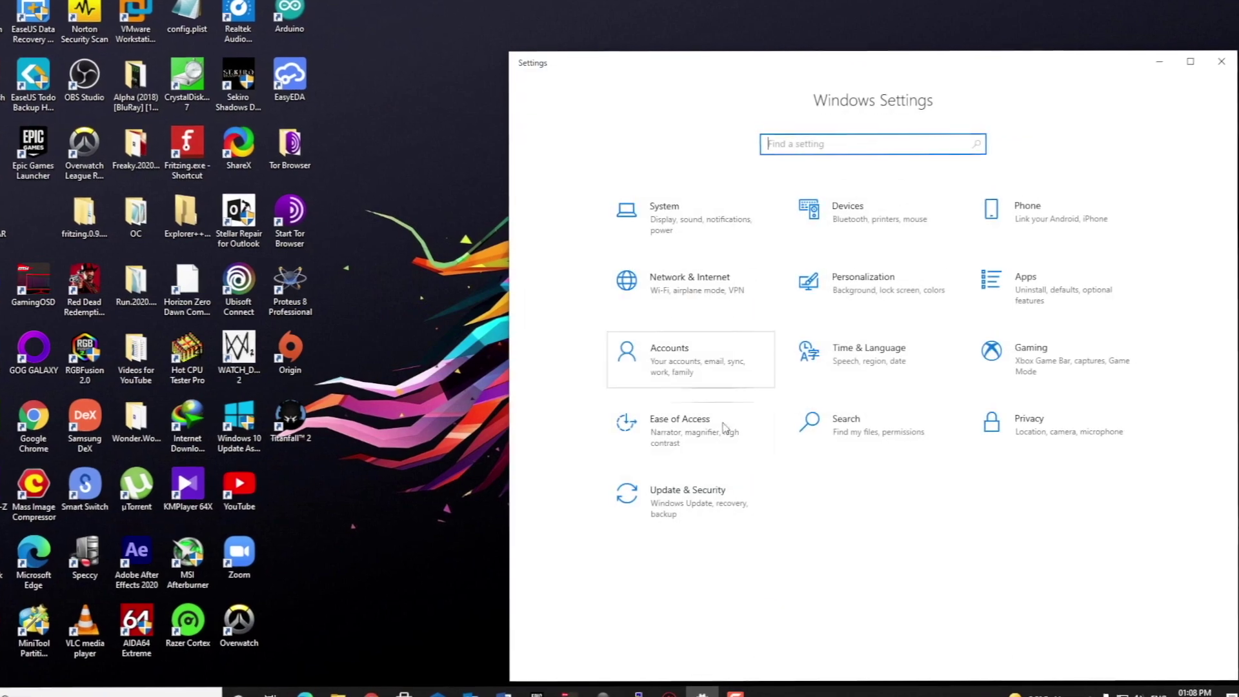
pyautogui.click(729, 513)
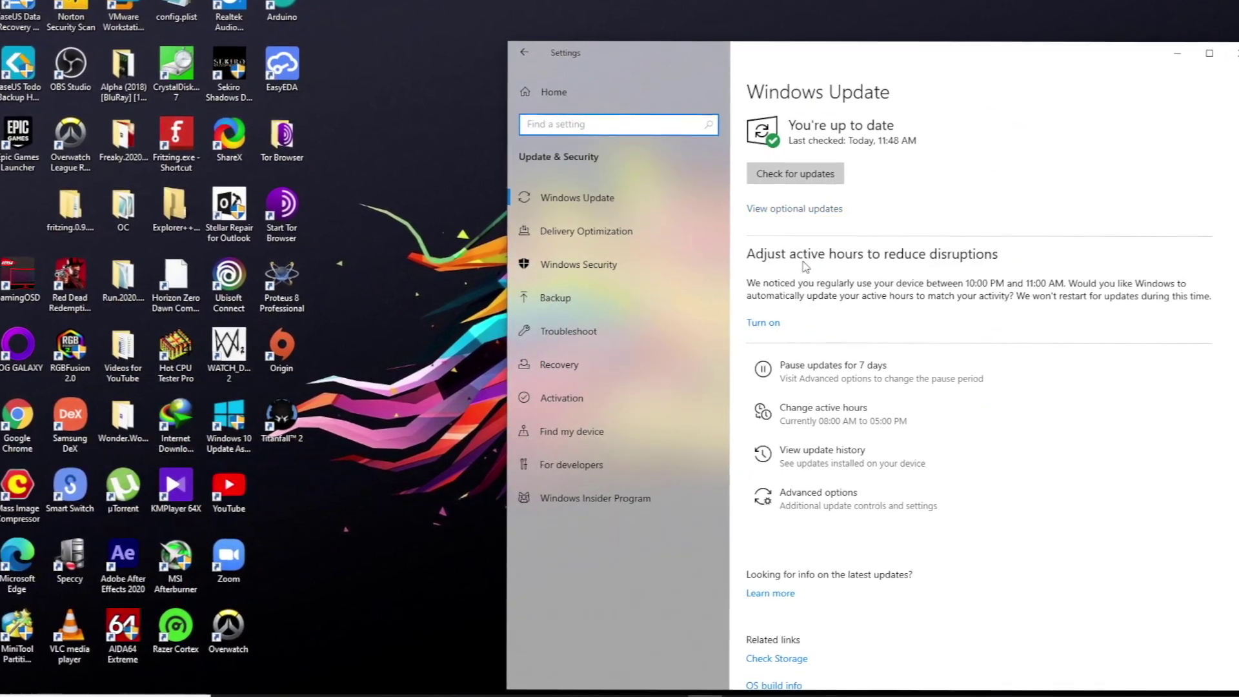
pyautogui.click(621, 497)
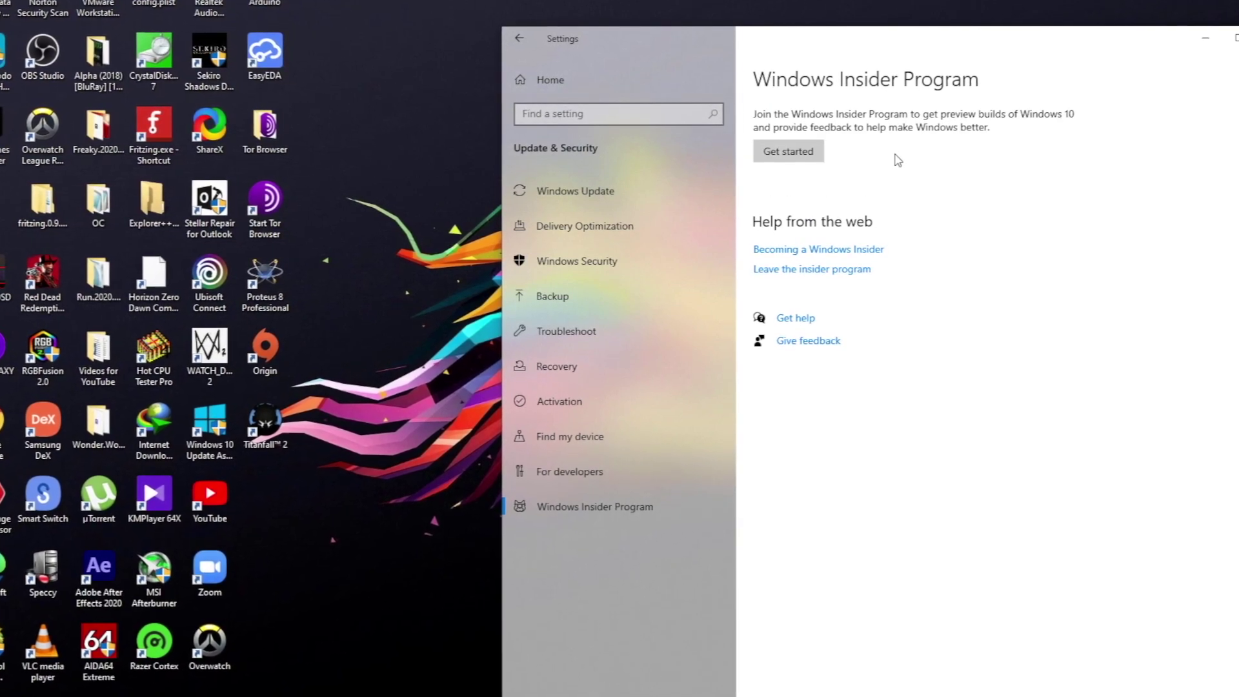
pyautogui.click(803, 162)
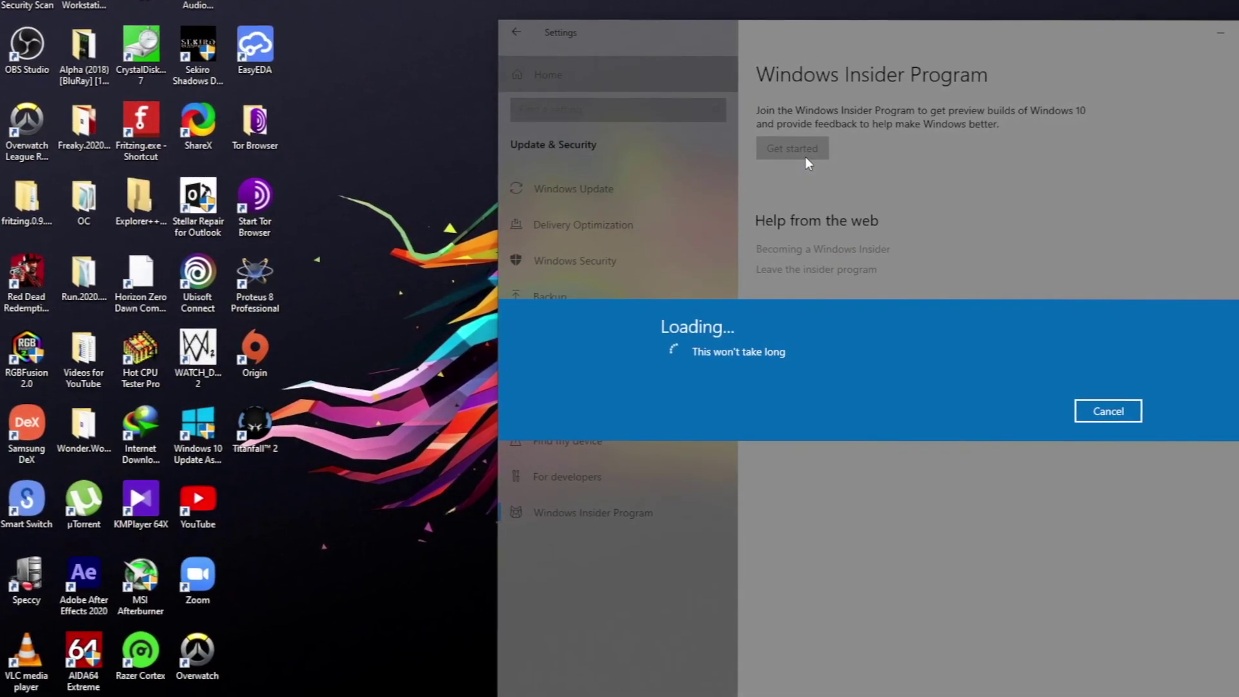
# Link the existing Microsoft account, try the Beta, Release Preview and Dev channels, then cancel
pyautogui.click(730, 356)
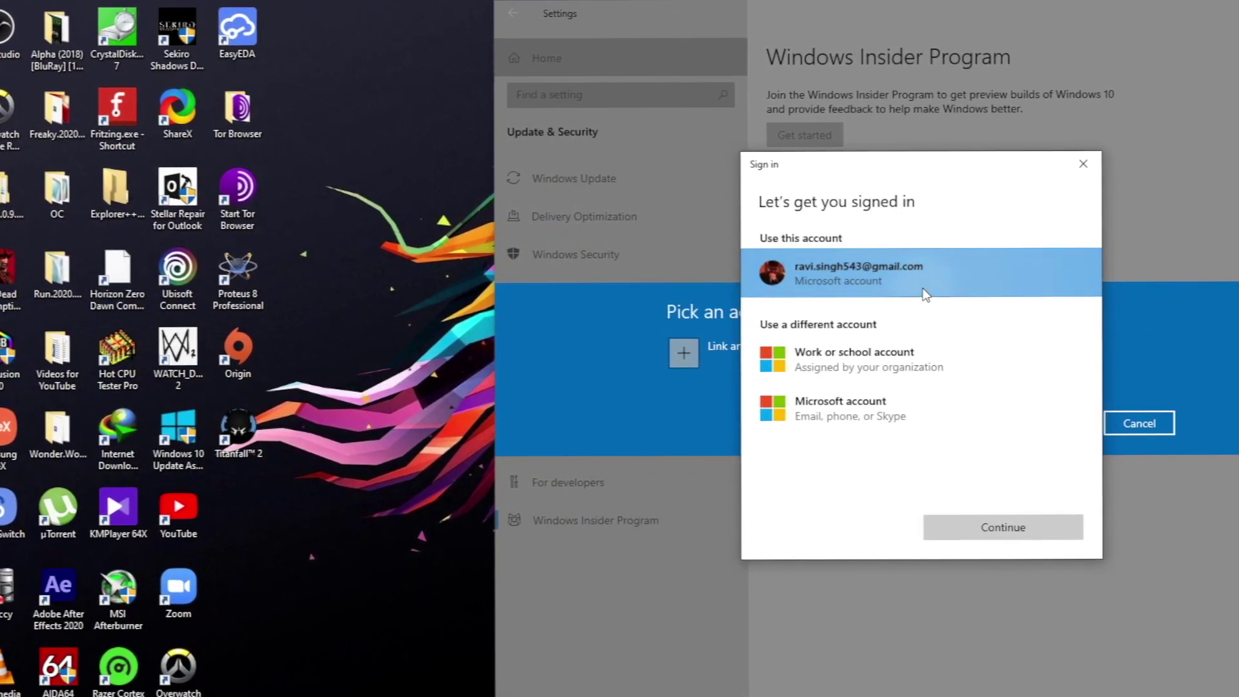
pyautogui.click(990, 526)
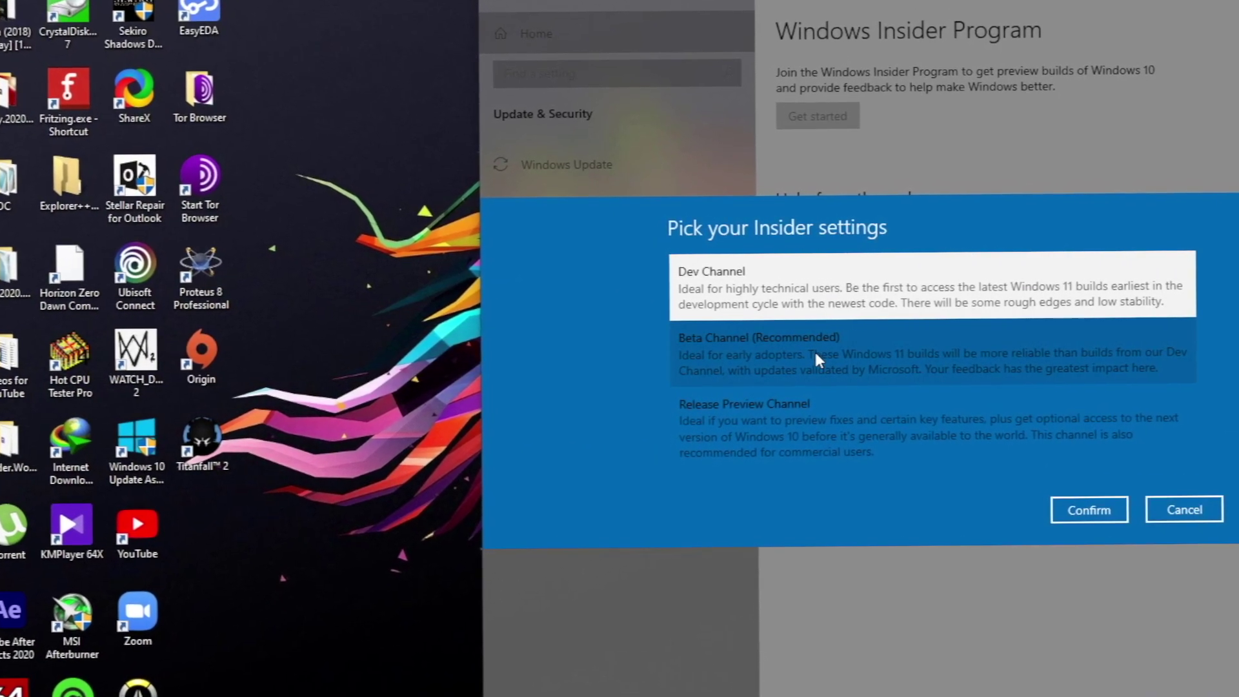
pyautogui.click(813, 362)
pyautogui.click(805, 451)
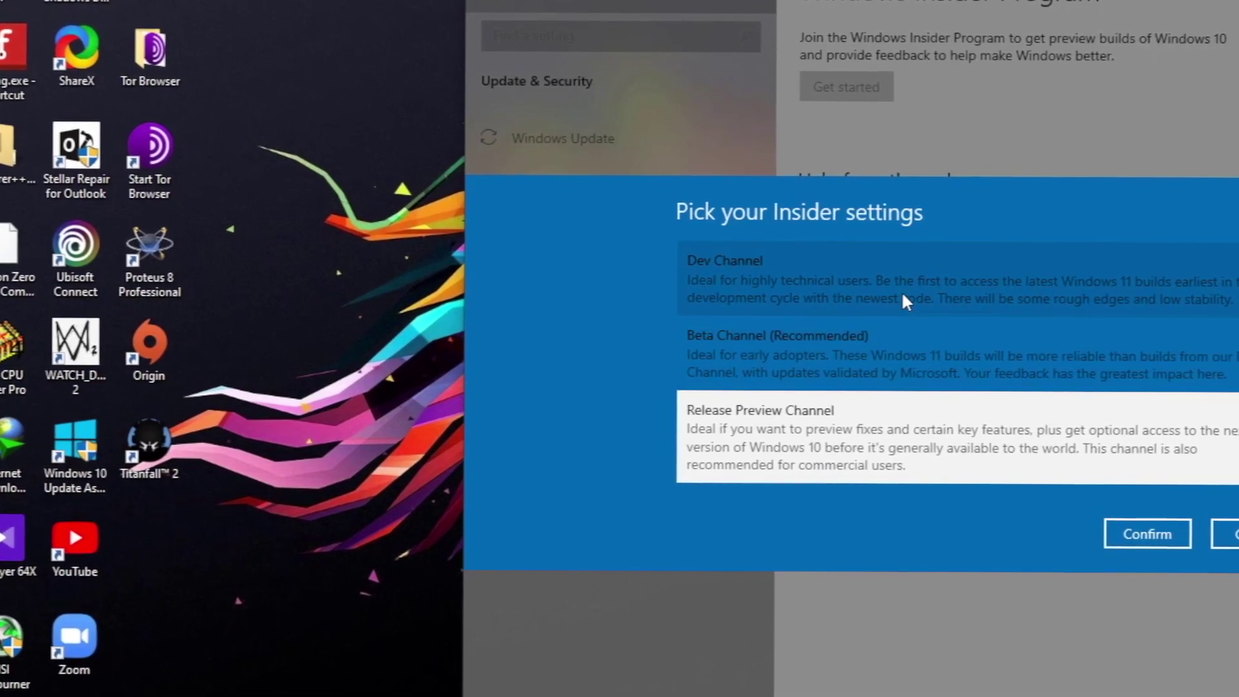
pyautogui.click(902, 290)
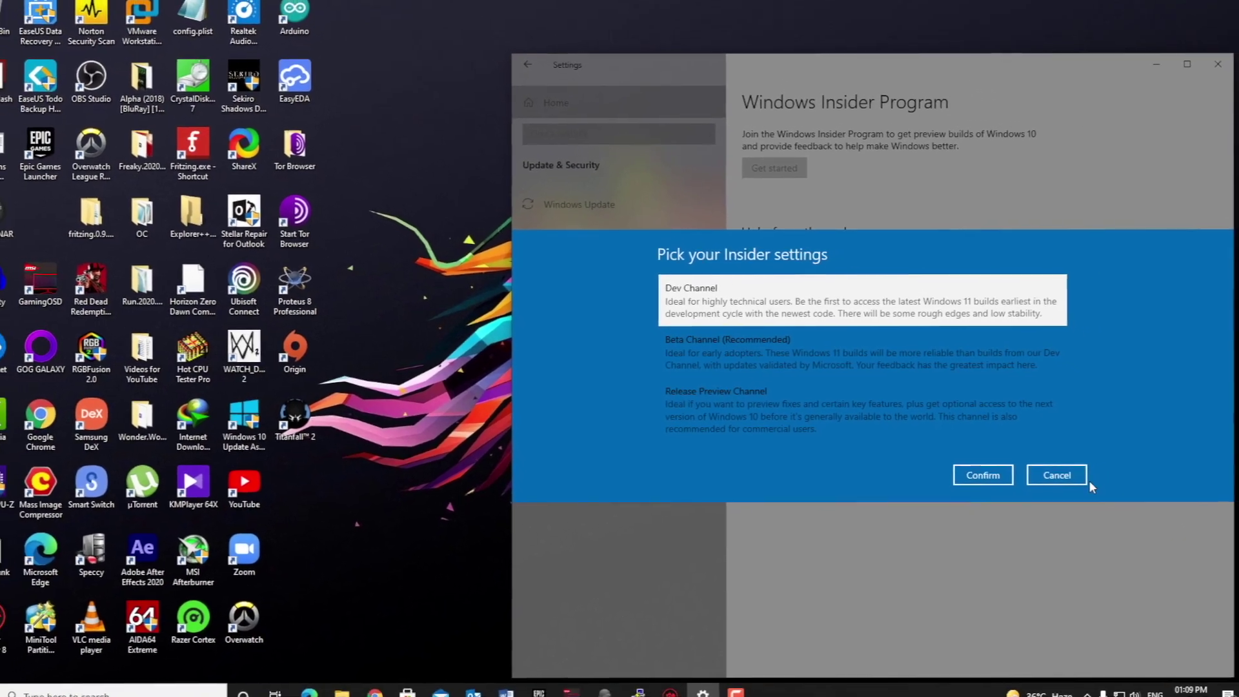
pyautogui.click(1046, 473)
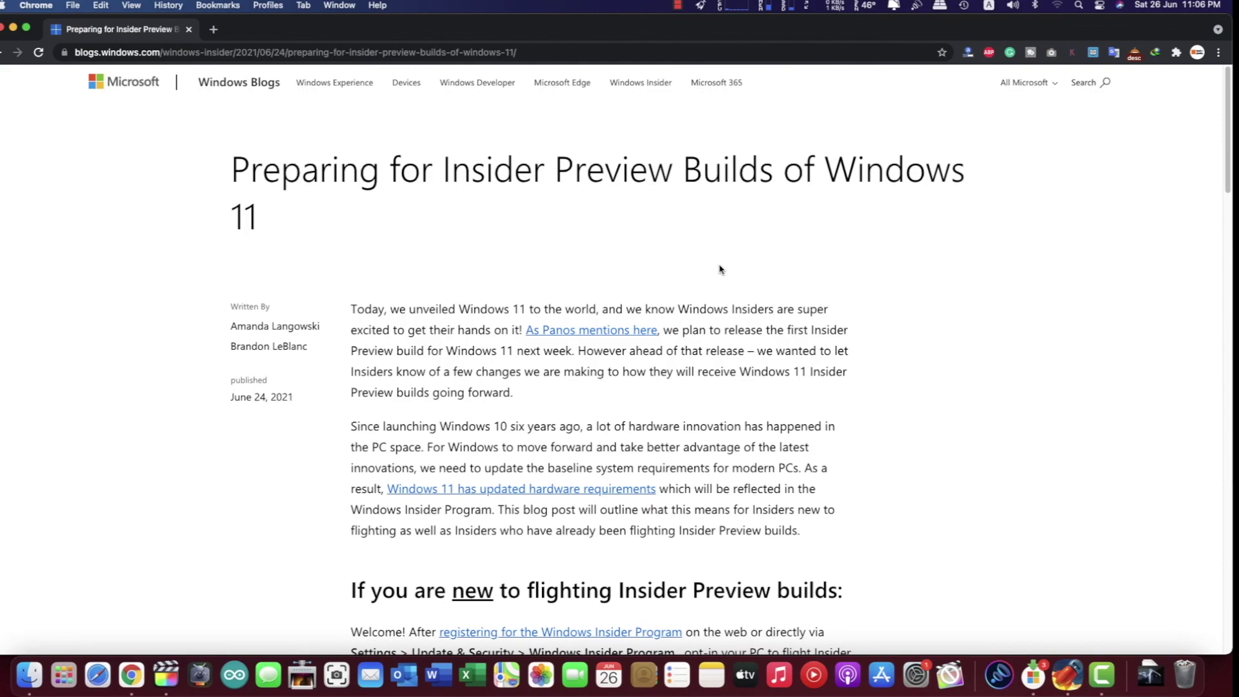
pyautogui.scroll(-5, 722, 270)
pyautogui.scroll(-2, 721, 270)
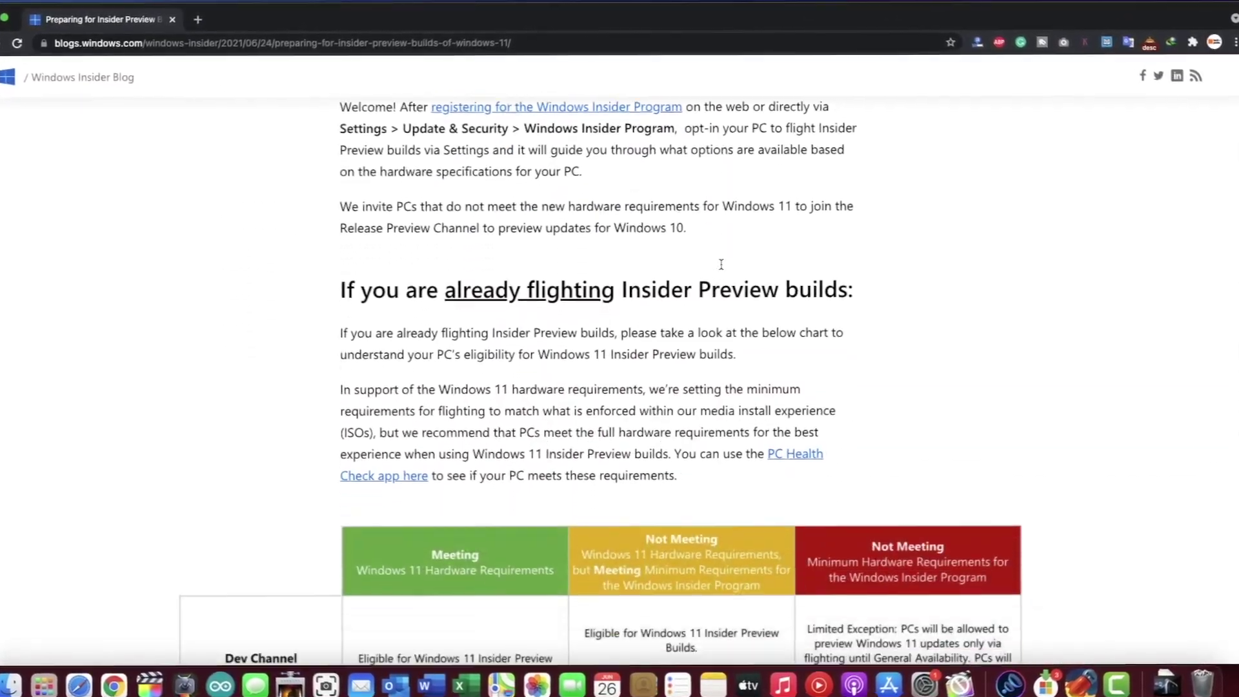
pyautogui.scroll(-1, 722, 266)
pyautogui.scroll(-2, 723, 261)
pyautogui.scroll(-3, 724, 261)
pyautogui.scroll(-2, 727, 264)
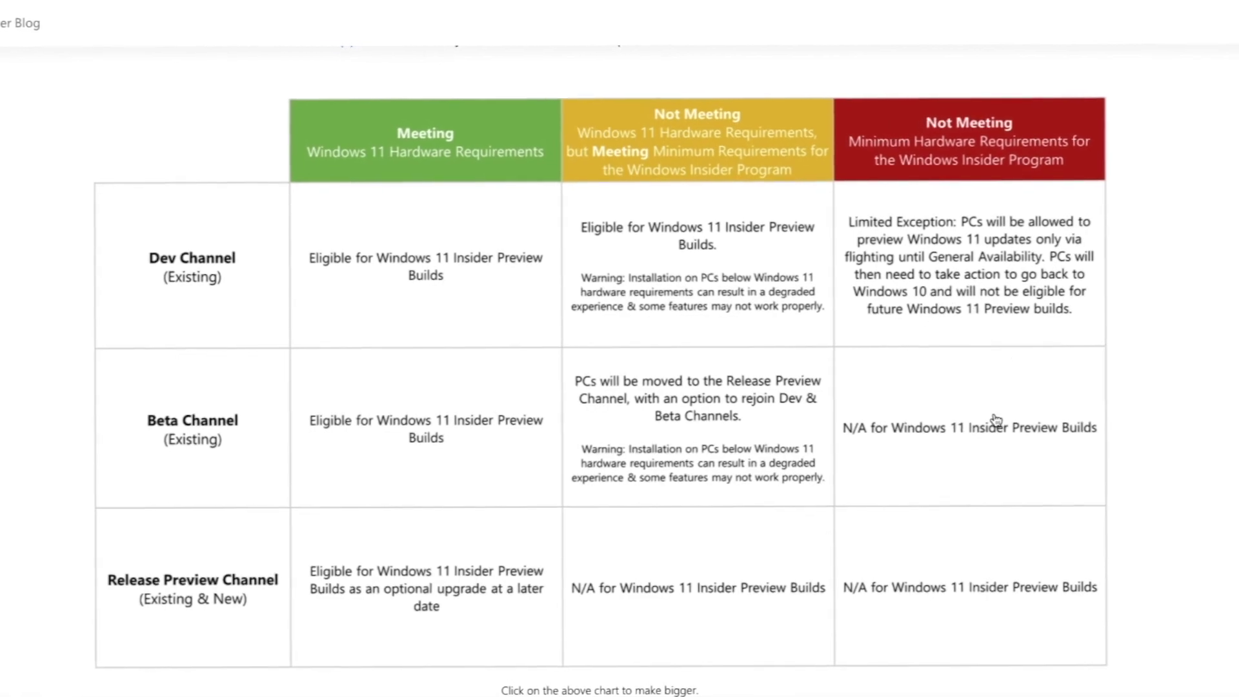
pyautogui.scroll(-1, 996, 420)
pyautogui.scroll(-1, 913, 421)
pyautogui.scroll(-2, 858, 421)
pyautogui.scroll(-2, 828, 405)
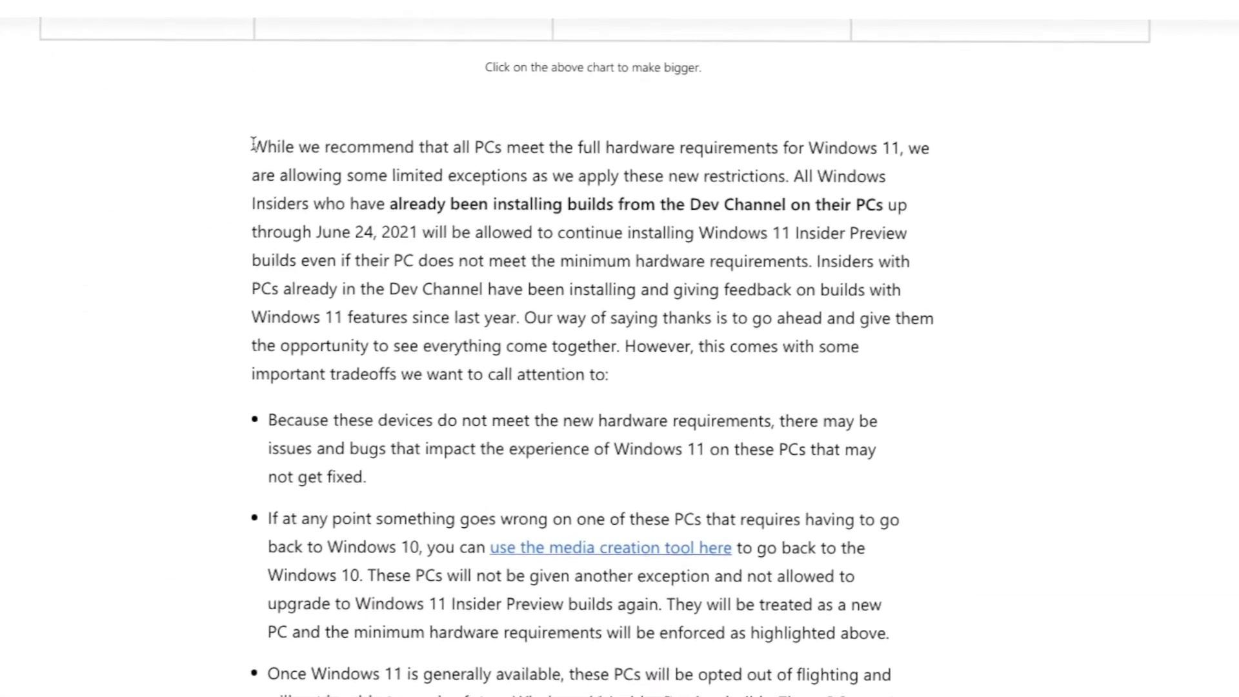
pyautogui.scroll(-10, 253, 146)
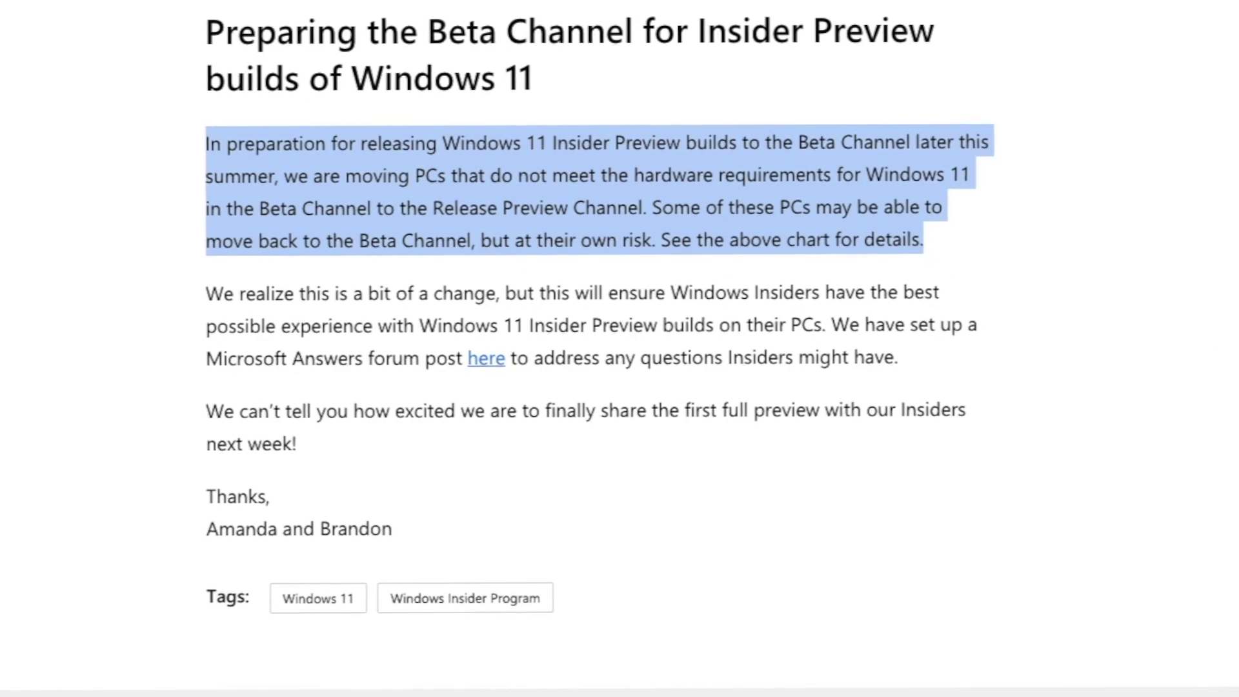
# Highlight the blog sentence saying some PCs may move back to the Beta Channel at their own risk
pyautogui.click(478, 251)
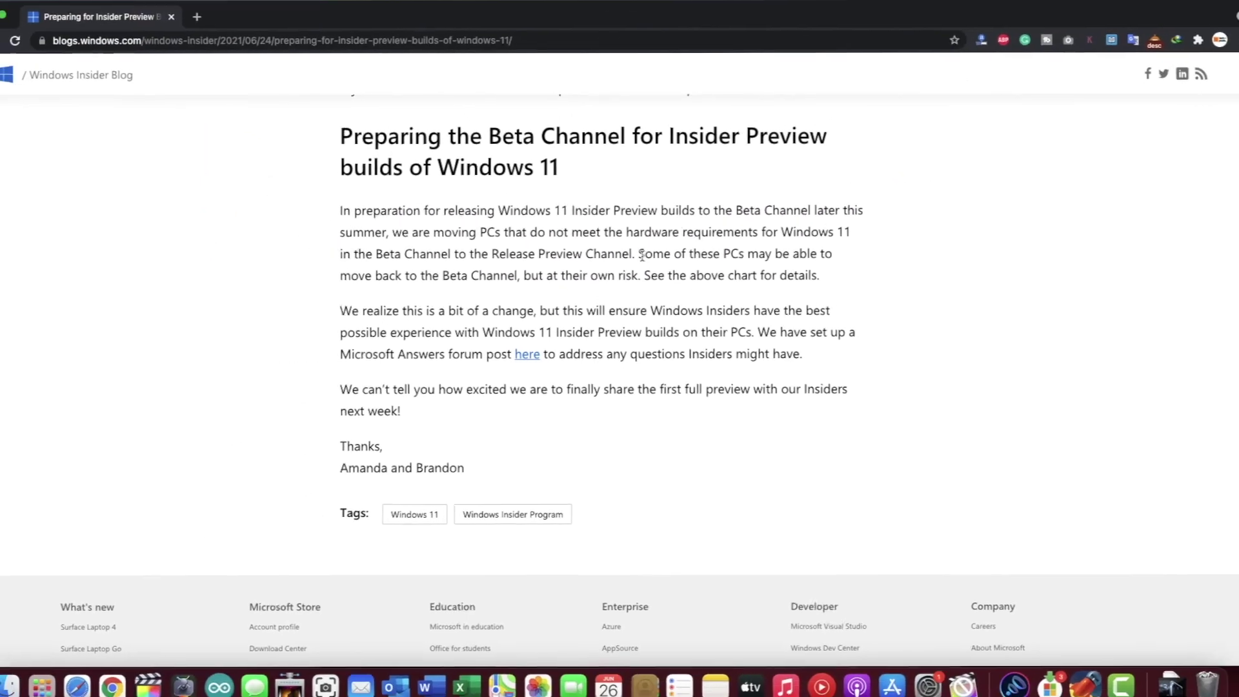
pyautogui.moveTo(639, 253); pyautogui.dragTo(640, 275)
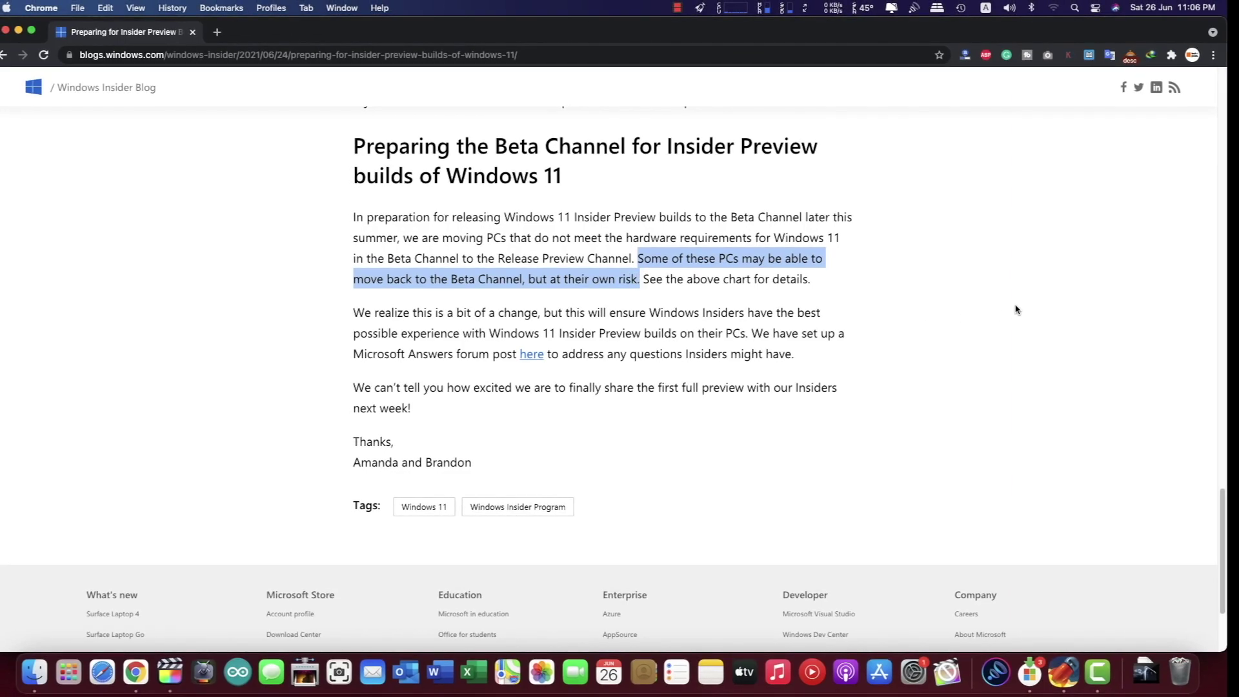